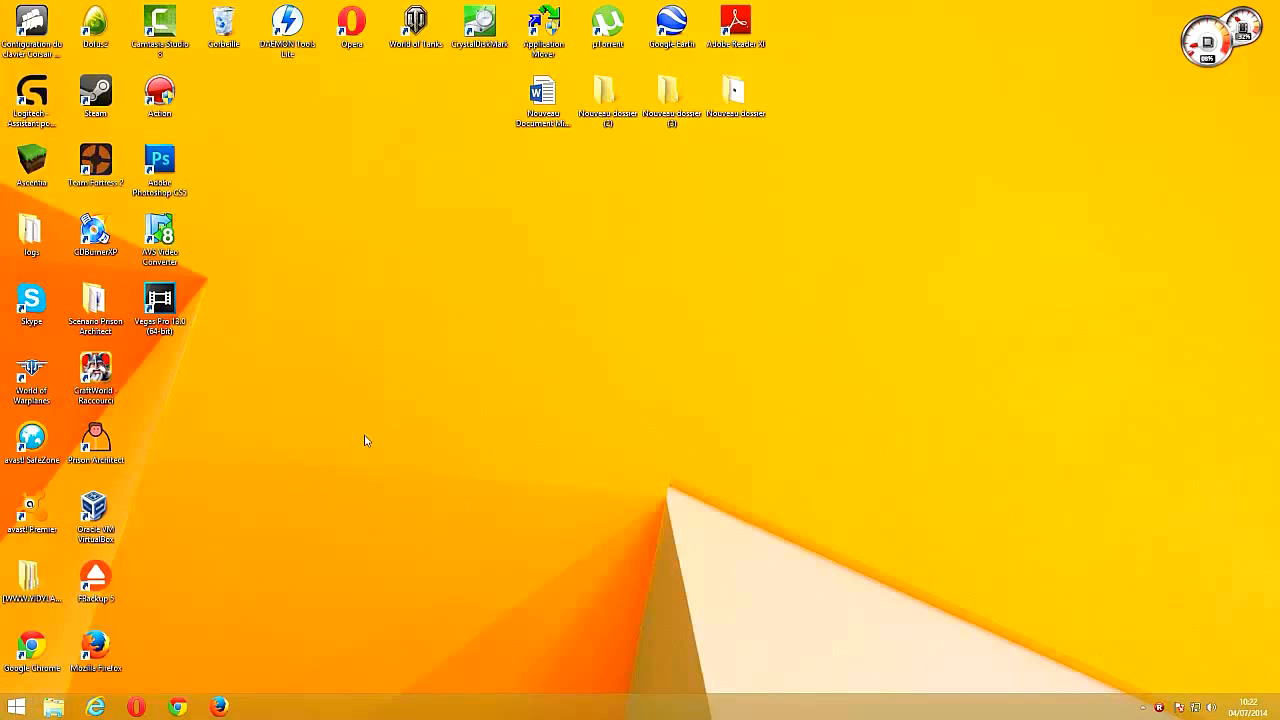
Step: View the Windows applications screen and return to the desktop
left_click(16, 706)
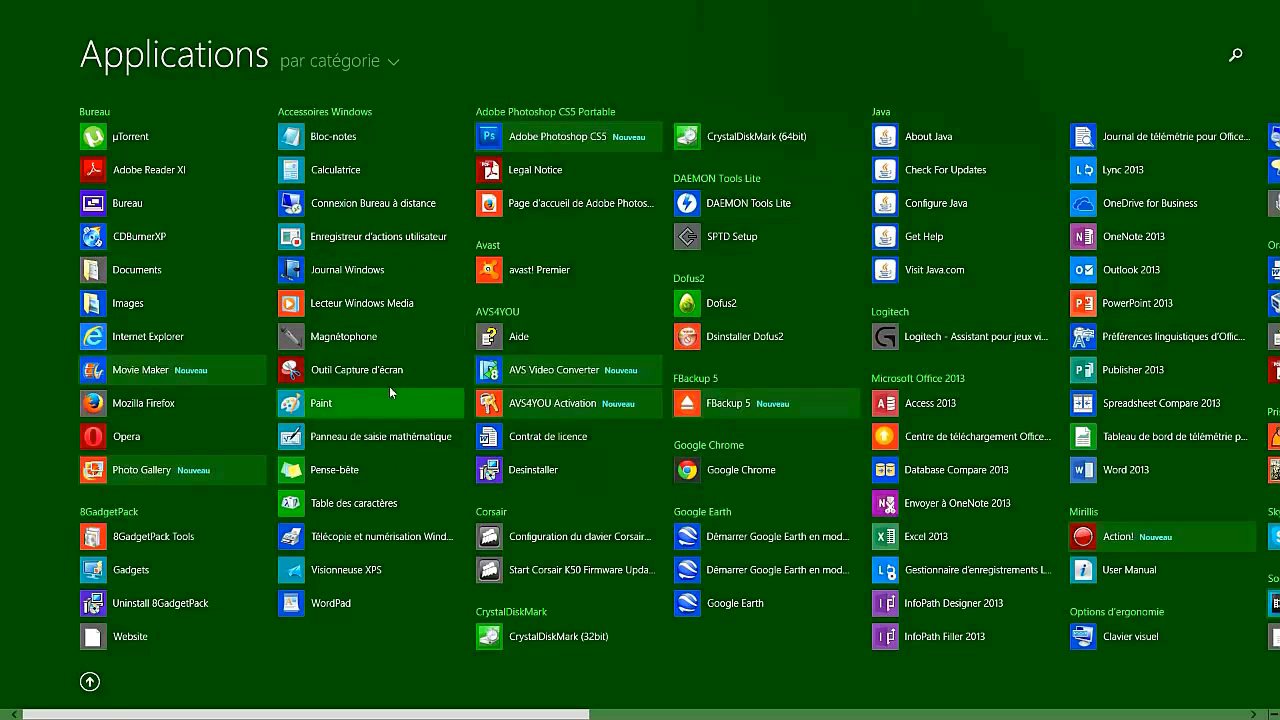
left_click(8, 712)
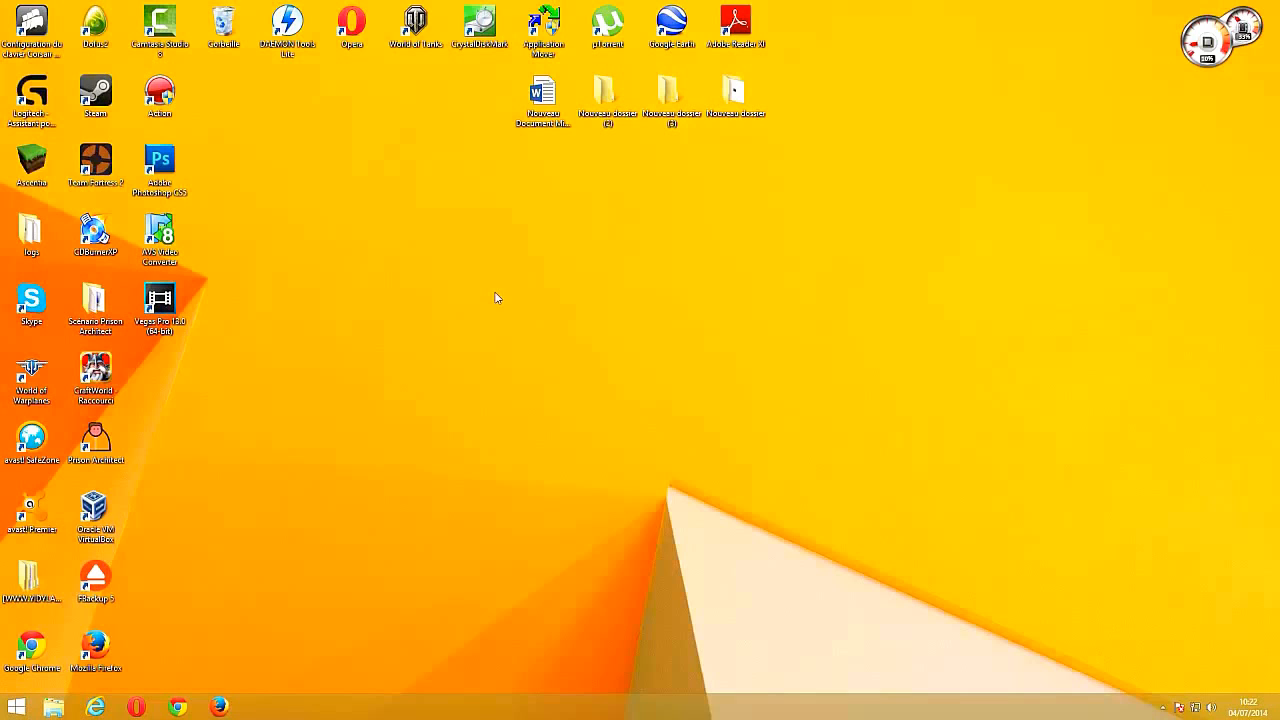
Step: Switch to Firefox, search Google for "classic shell" and open the classicshell.net site
left_click(221, 708)
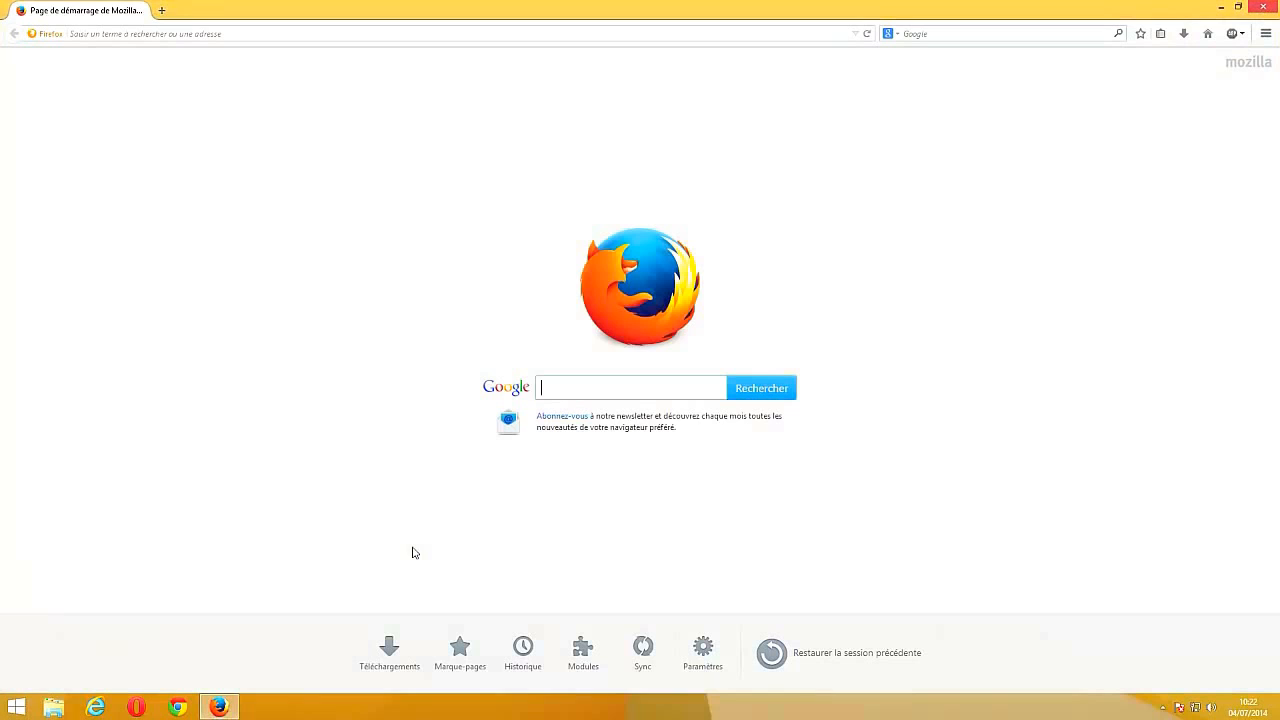
left_click(565, 386)
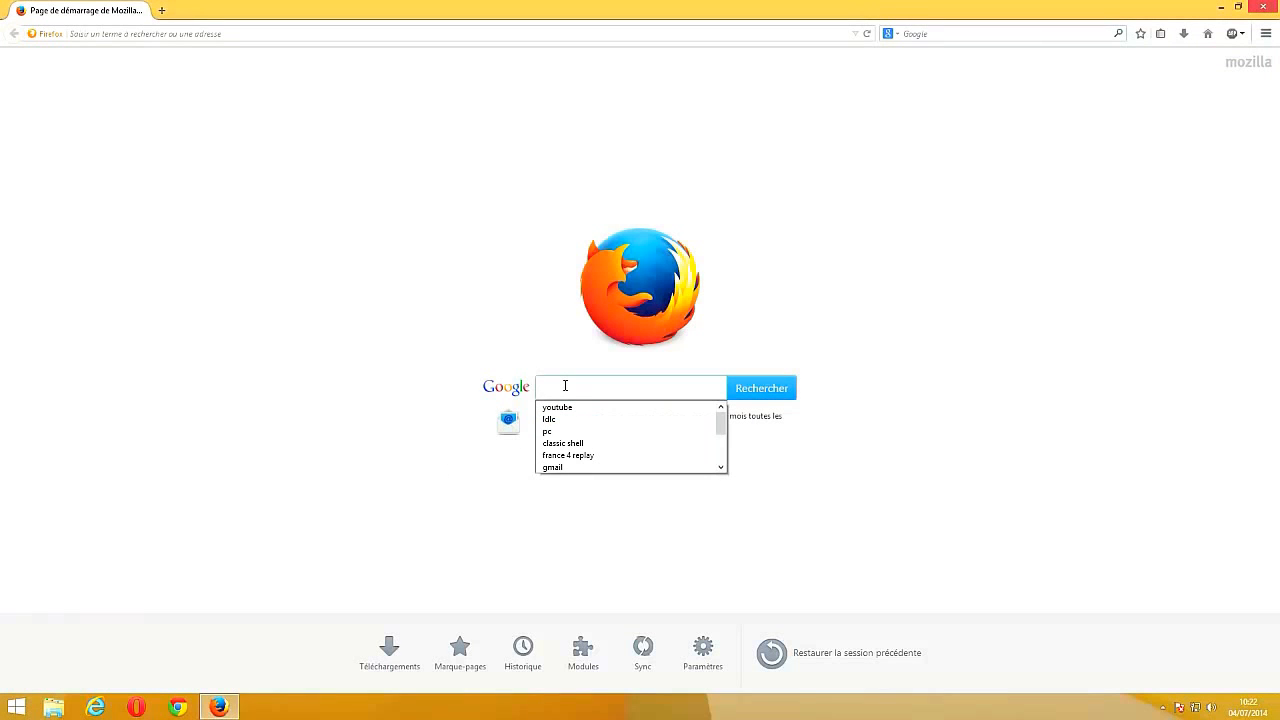
type("classic shell")
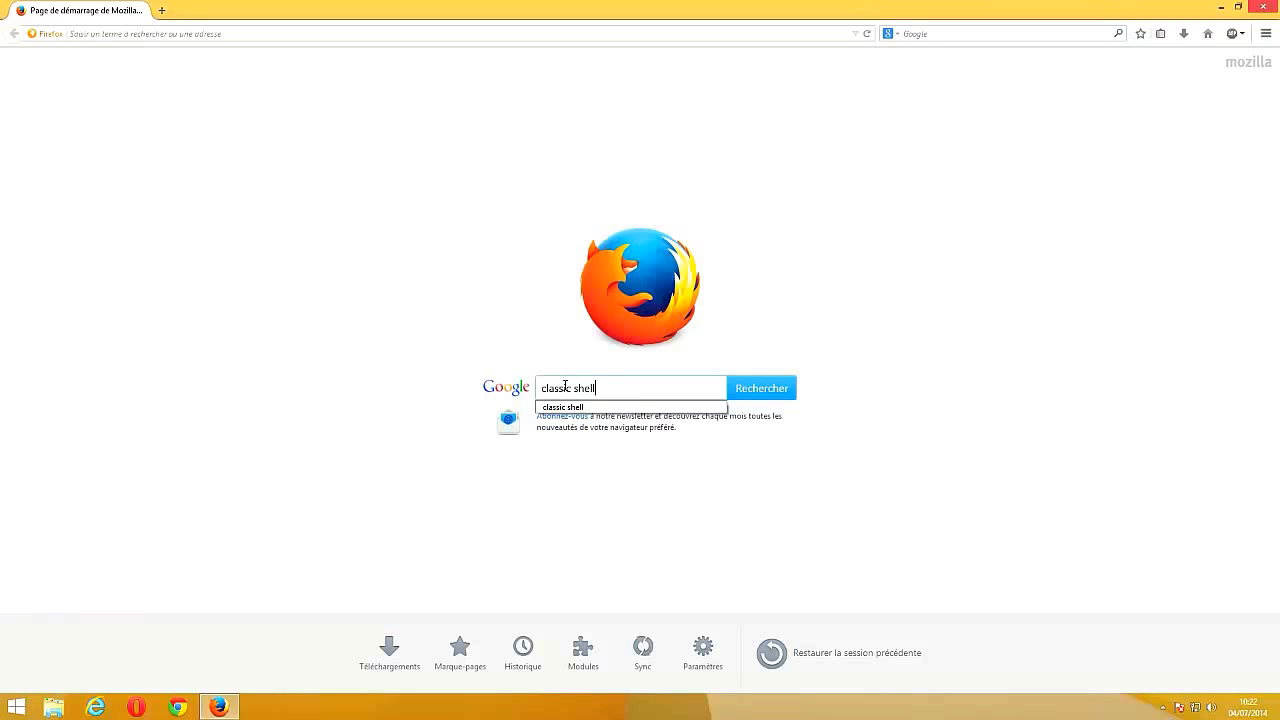
key("Return")
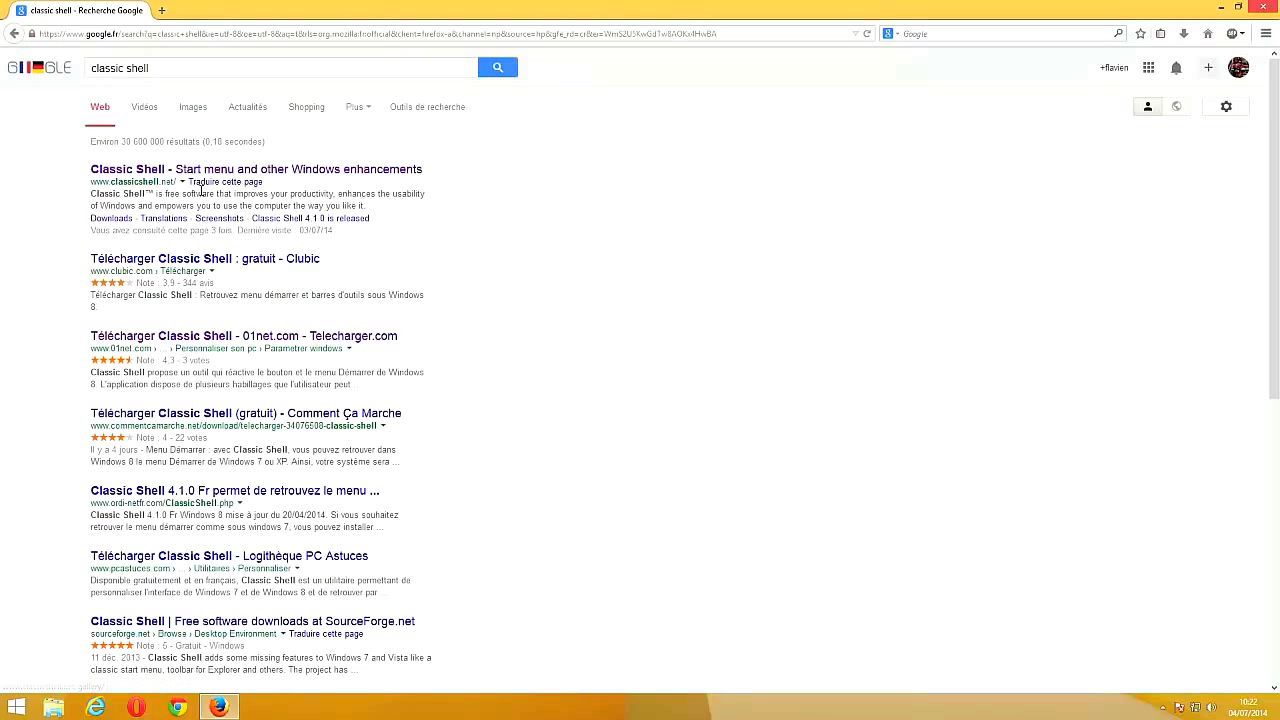
left_click(185, 170)
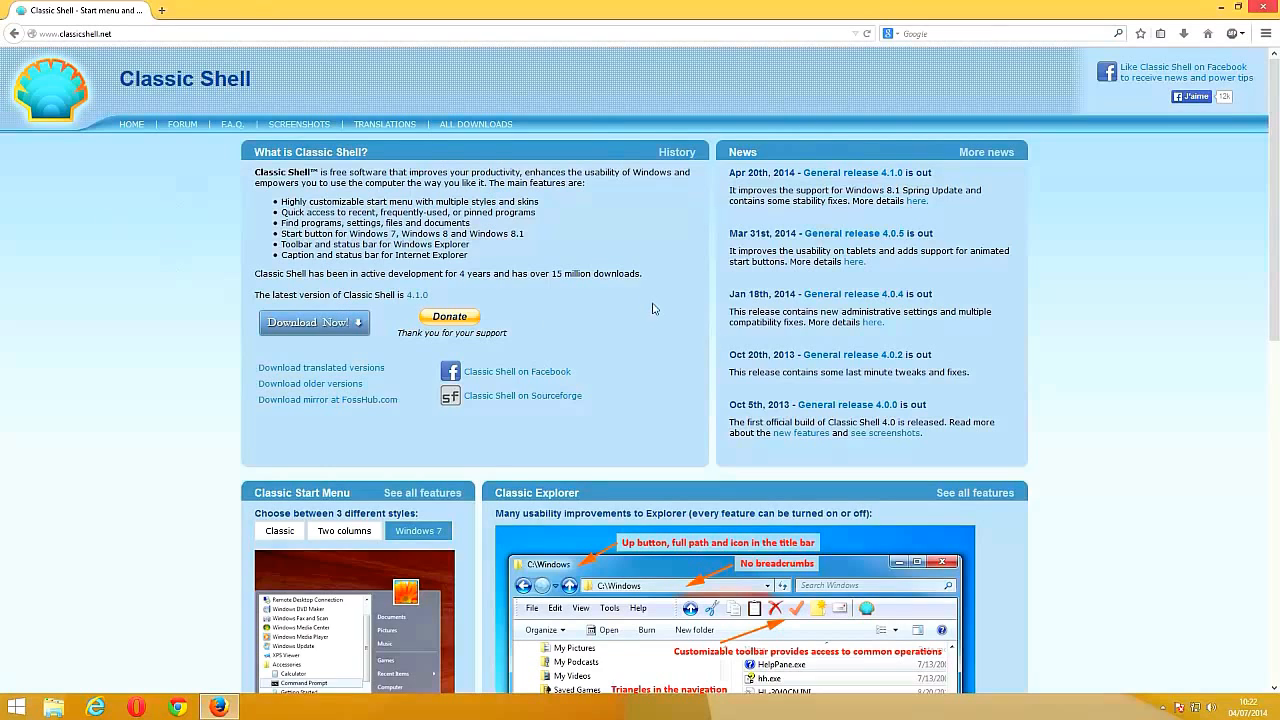
Step: Download ClassicShellSetup_4_1_0.exe from the Classic Shell site and launch the installer
left_click(302, 322)
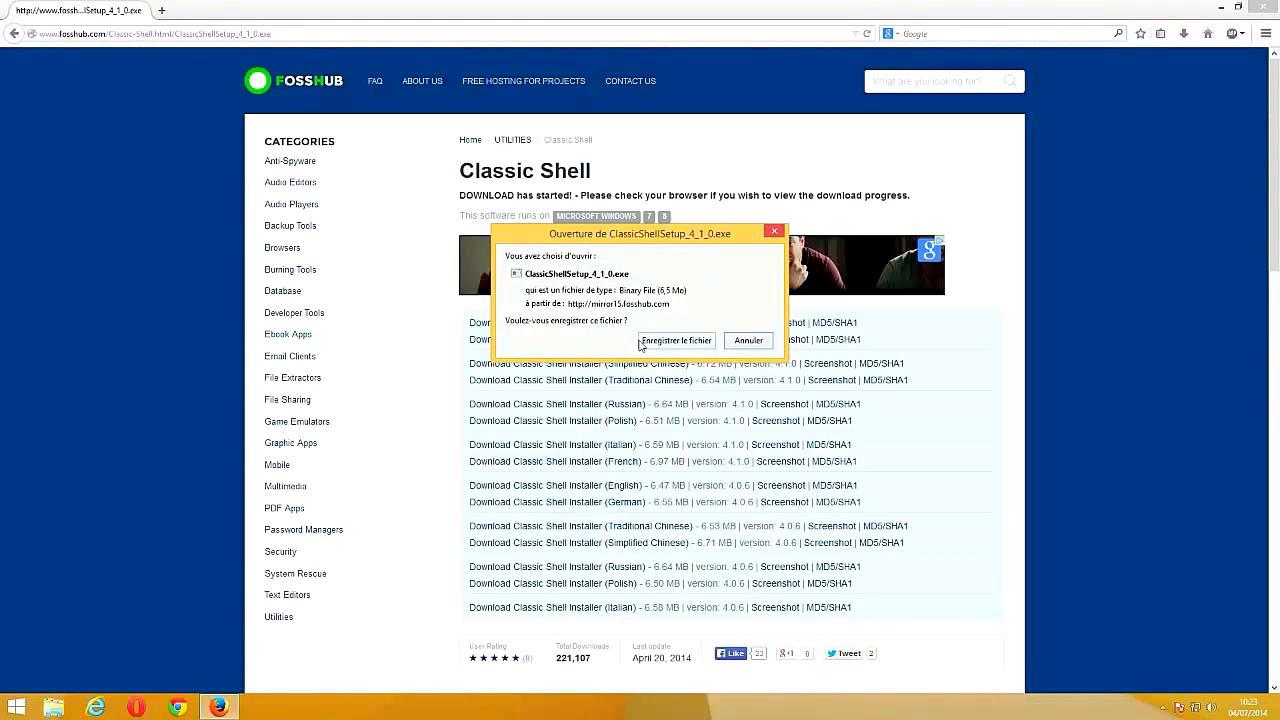
left_click(676, 340)
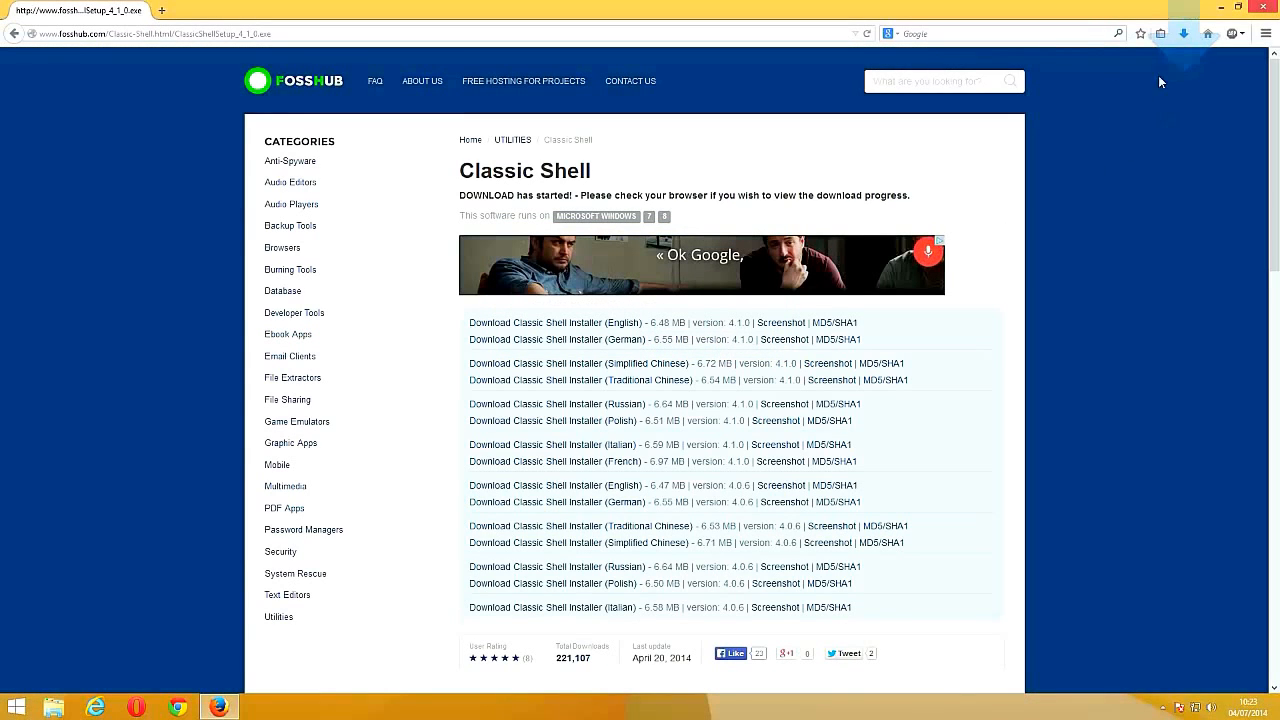
left_click(1185, 35)
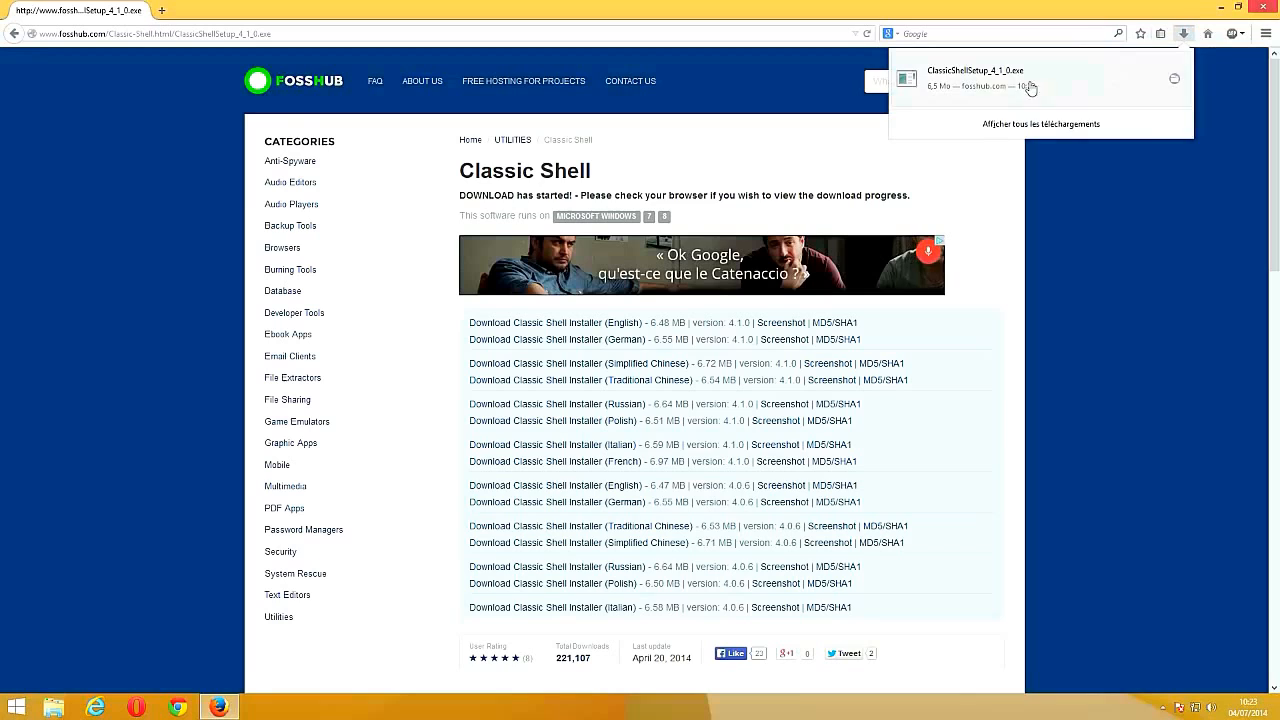
left_click(983, 87)
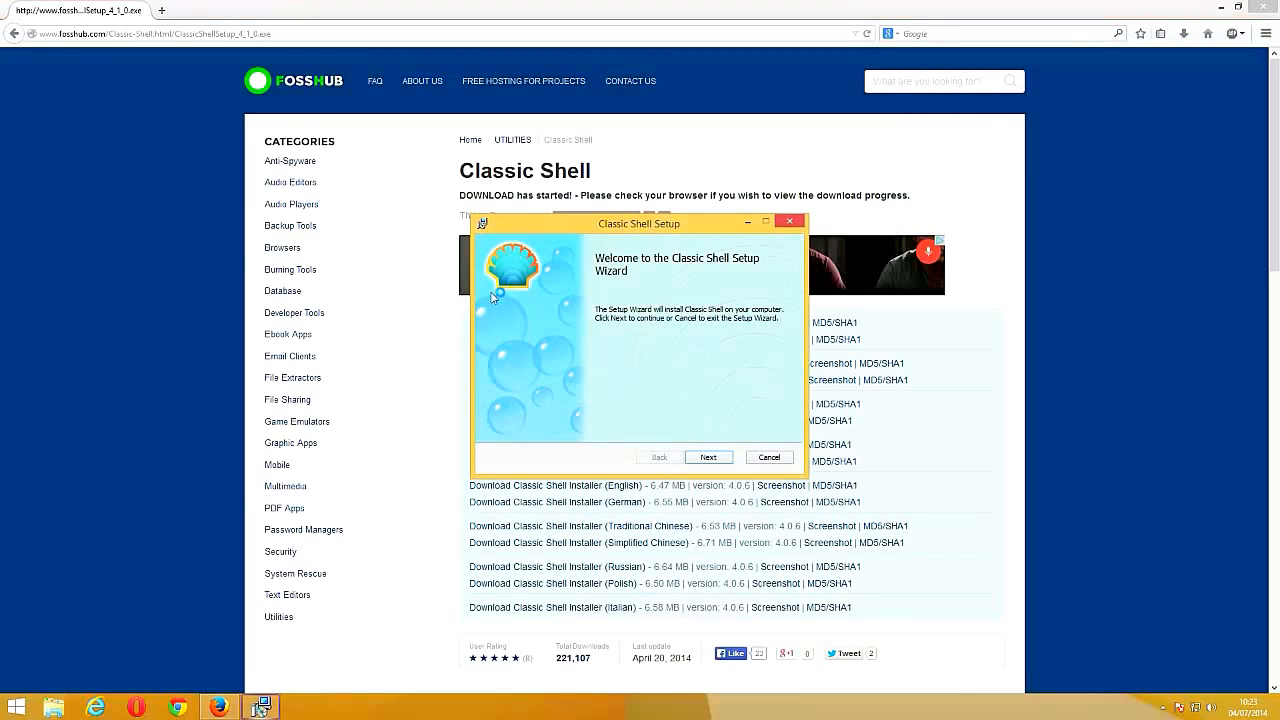
Step: Install Classic Shell, accepting the license terms and keeping the default features and location, and finish the setup wizard
left_click(706, 457)
left_click(497, 426)
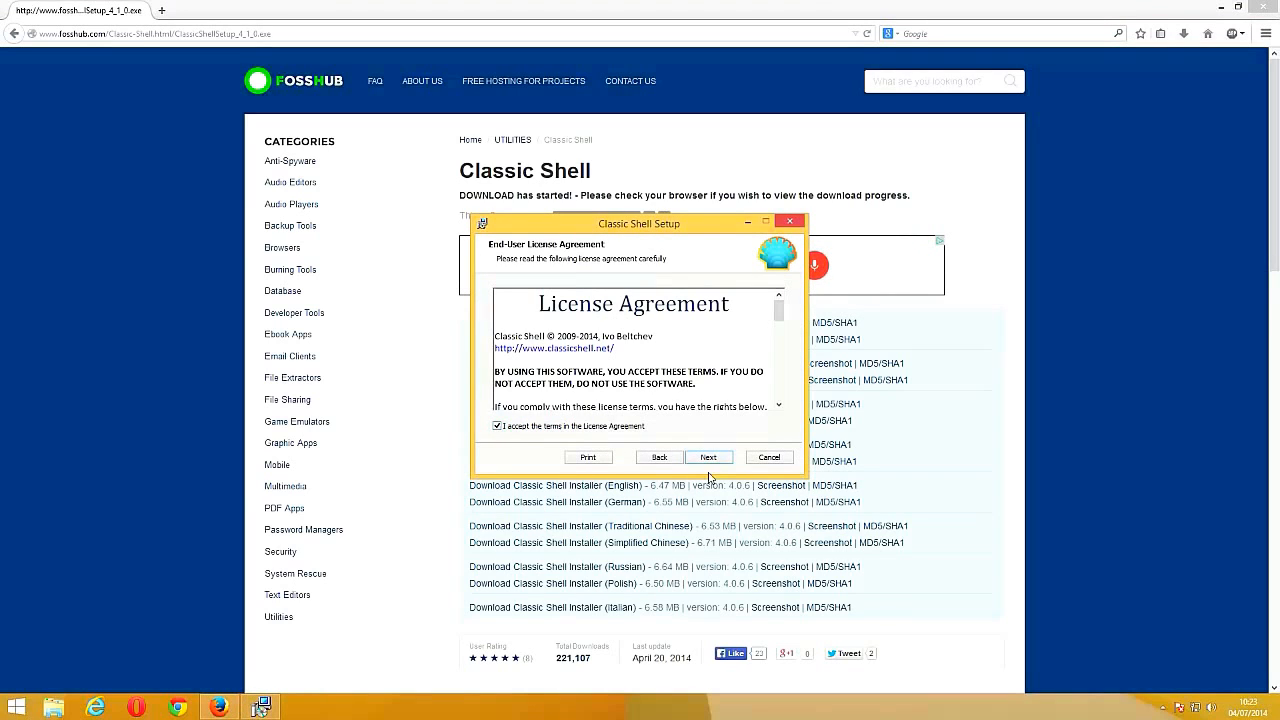
left_click(709, 459)
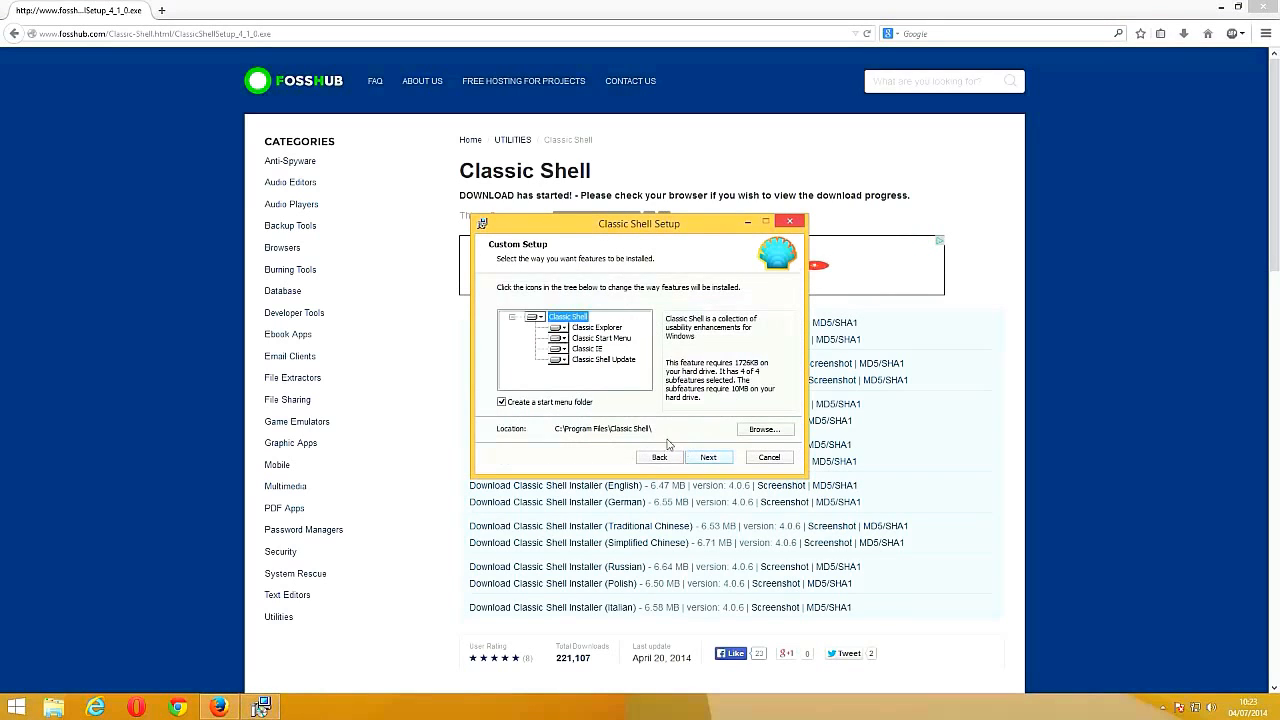
left_click(714, 462)
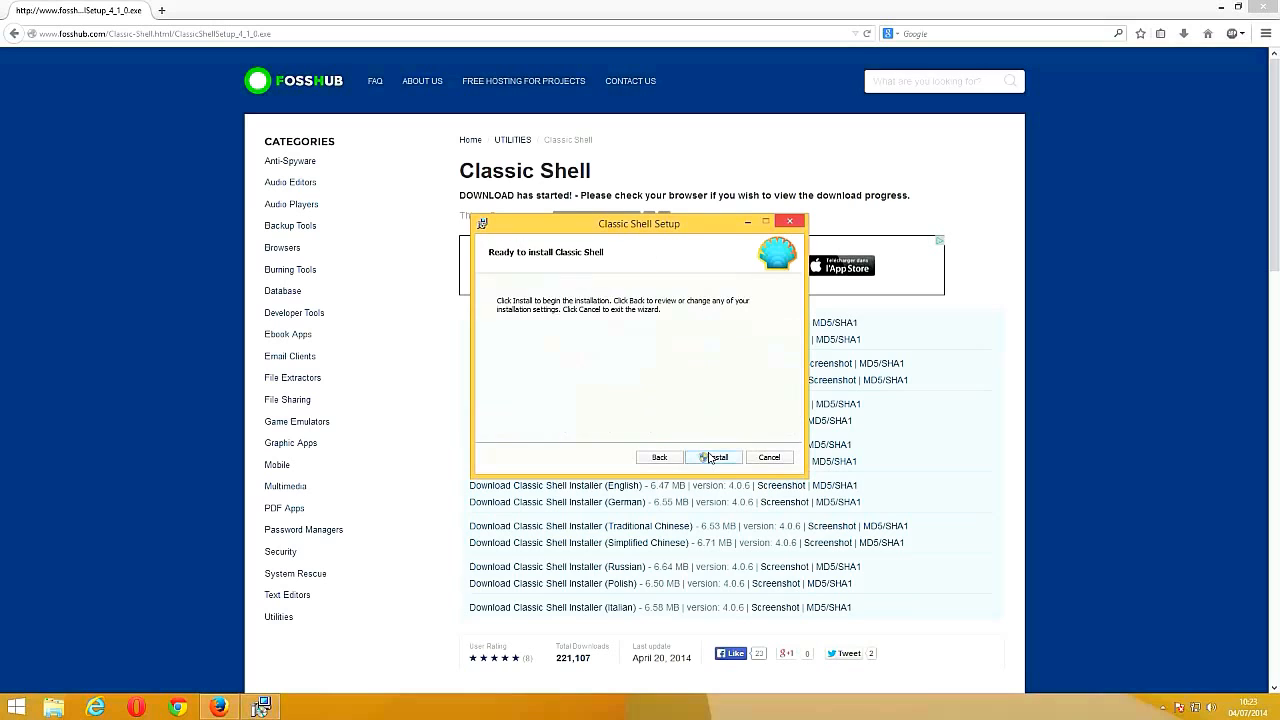
left_click(709, 457)
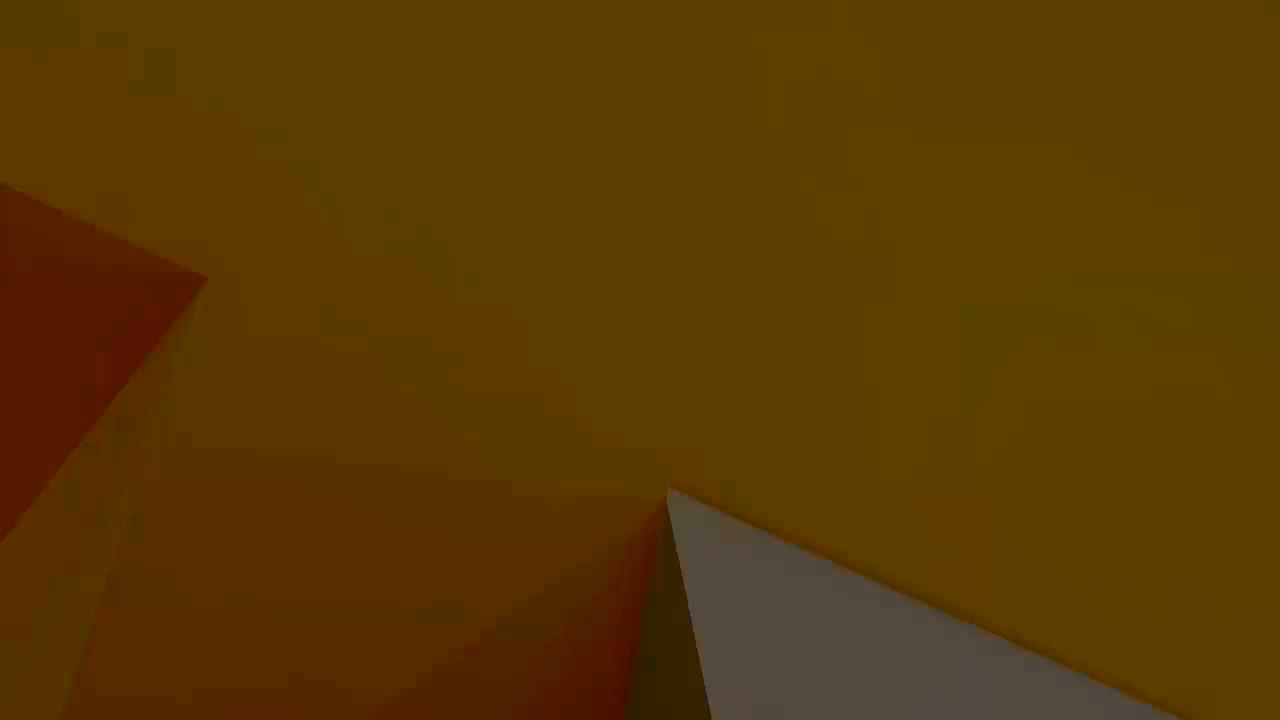
left_click(690, 381)
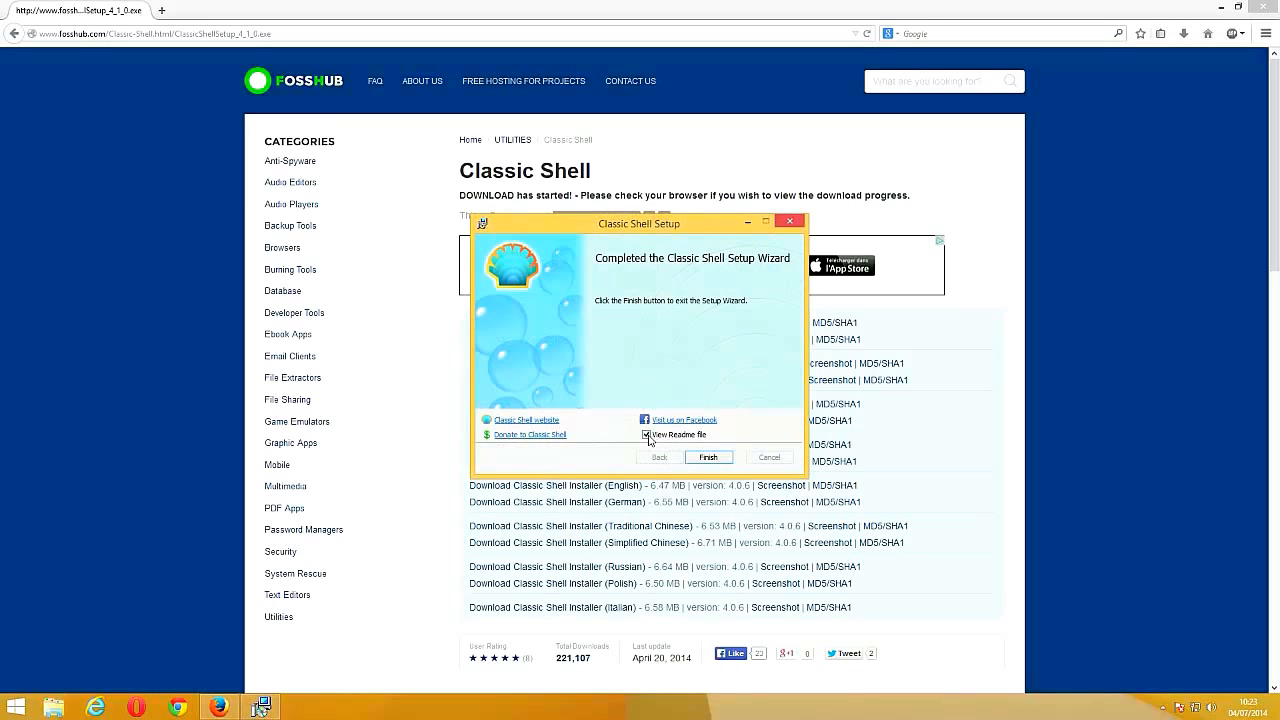
left_click(704, 458)
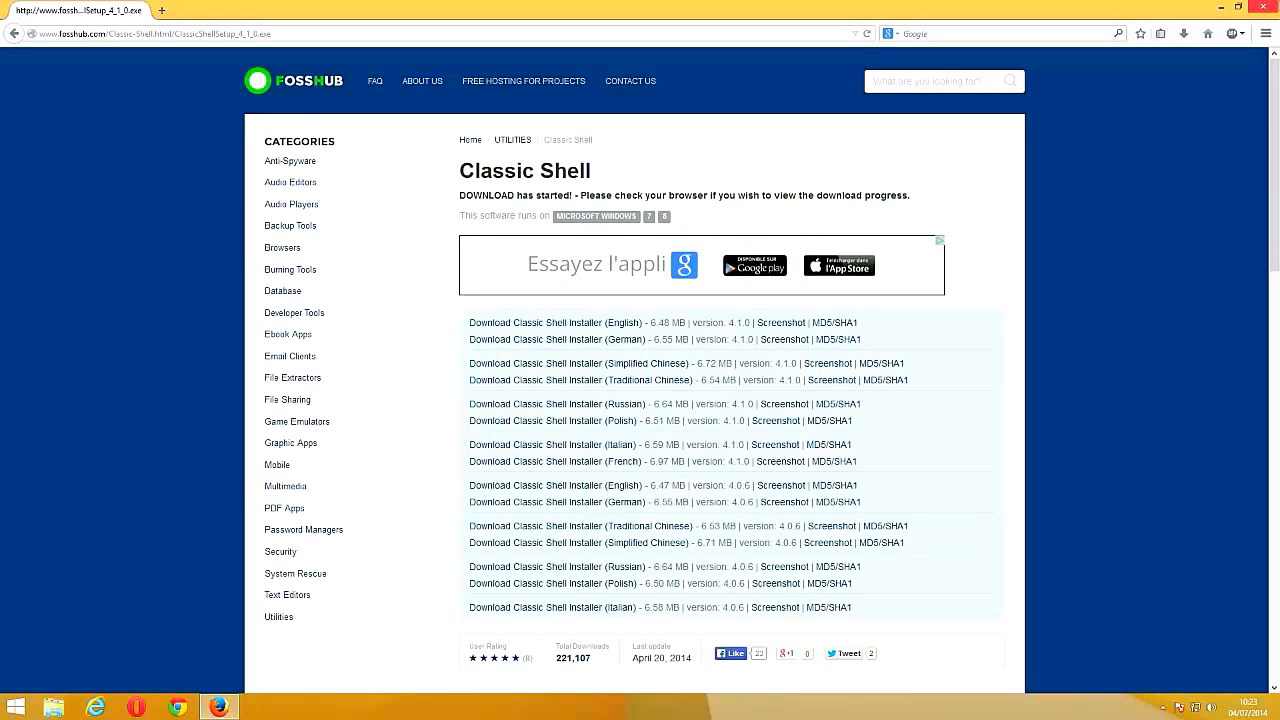
Step: Minimize the browser and view the newly installed start menu on the desktop
left_click(1221, 7)
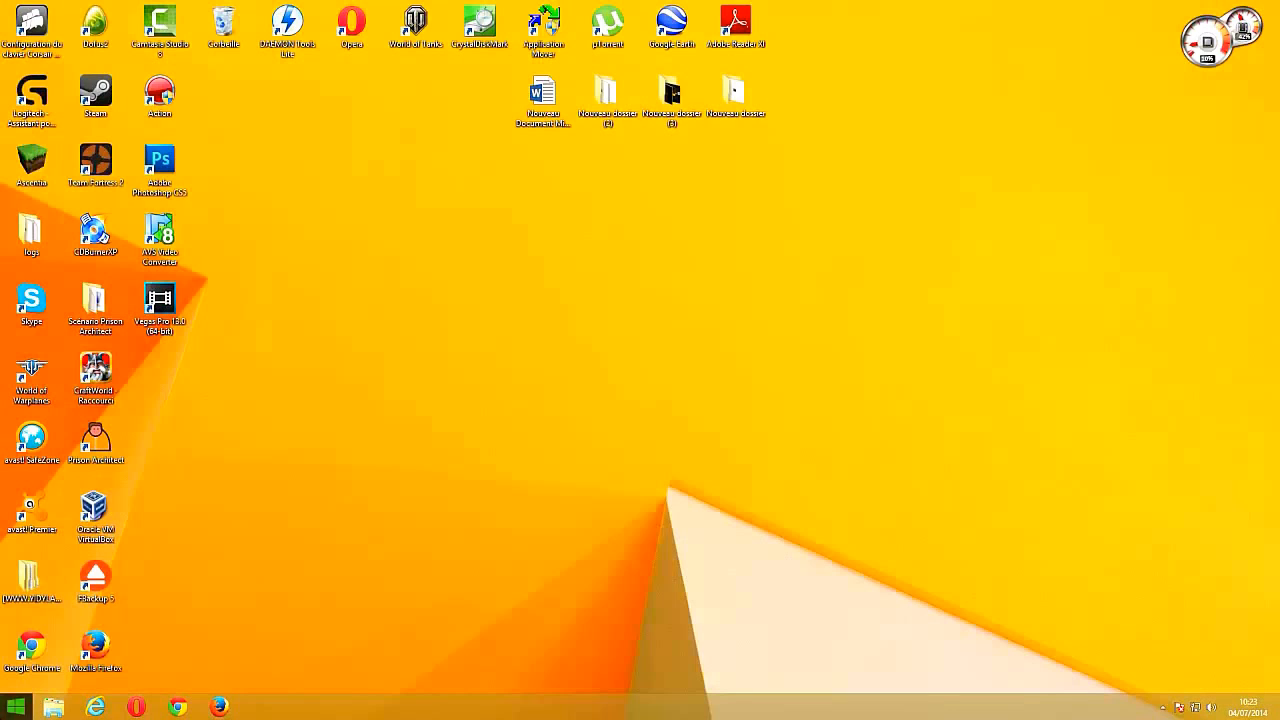
left_click(16, 707)
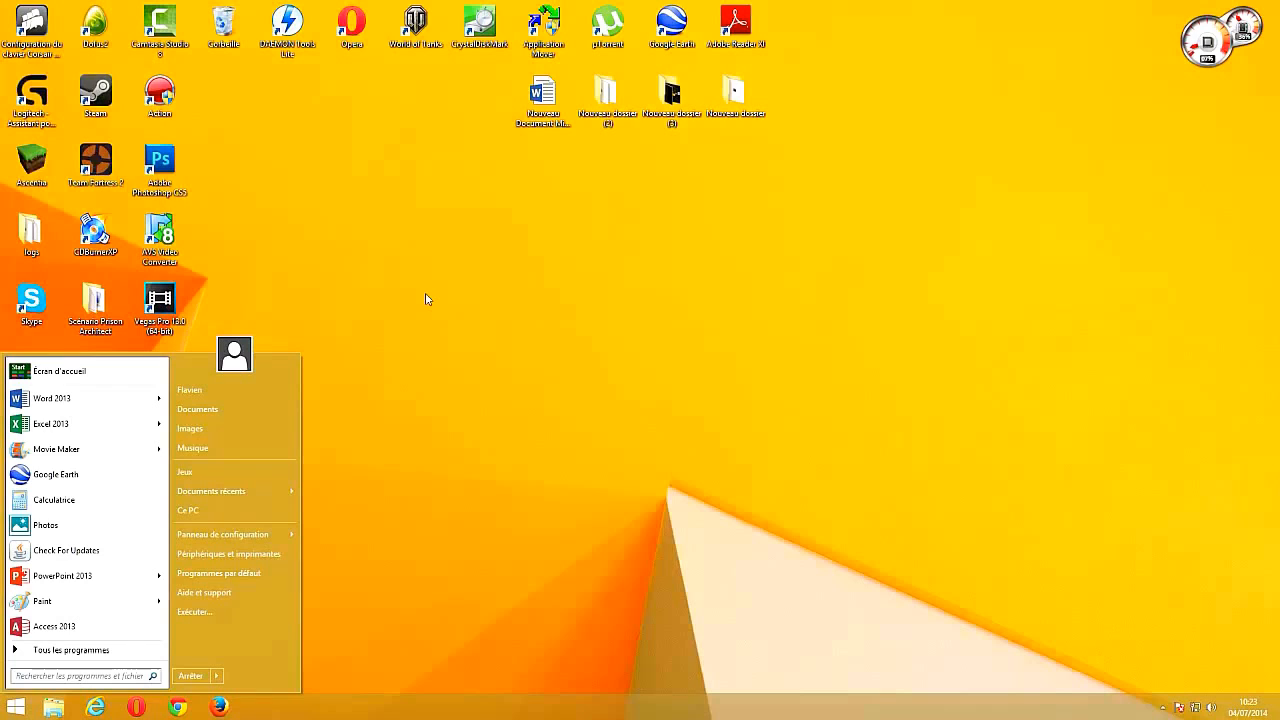
left_click(452, 546)
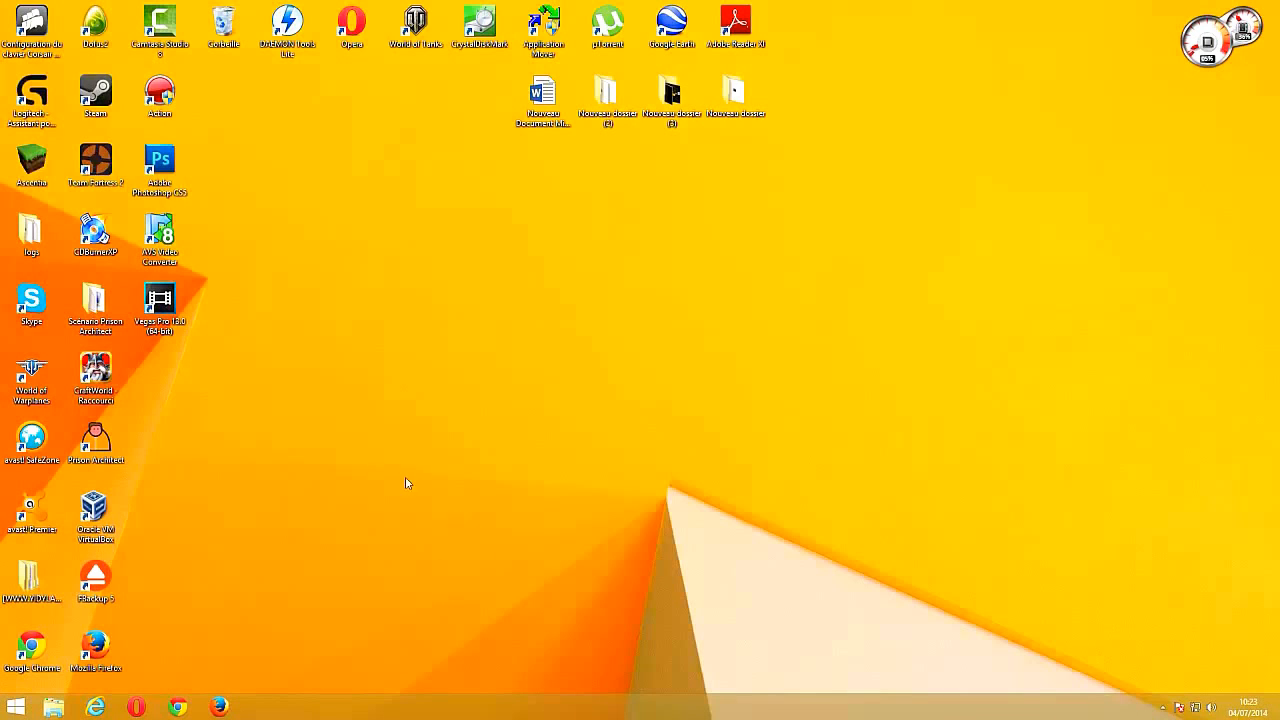
Step: Open the Classic Start Menu settings, select the Style Classic menu and preview it with its Paramètres submenu
right_click(14, 710)
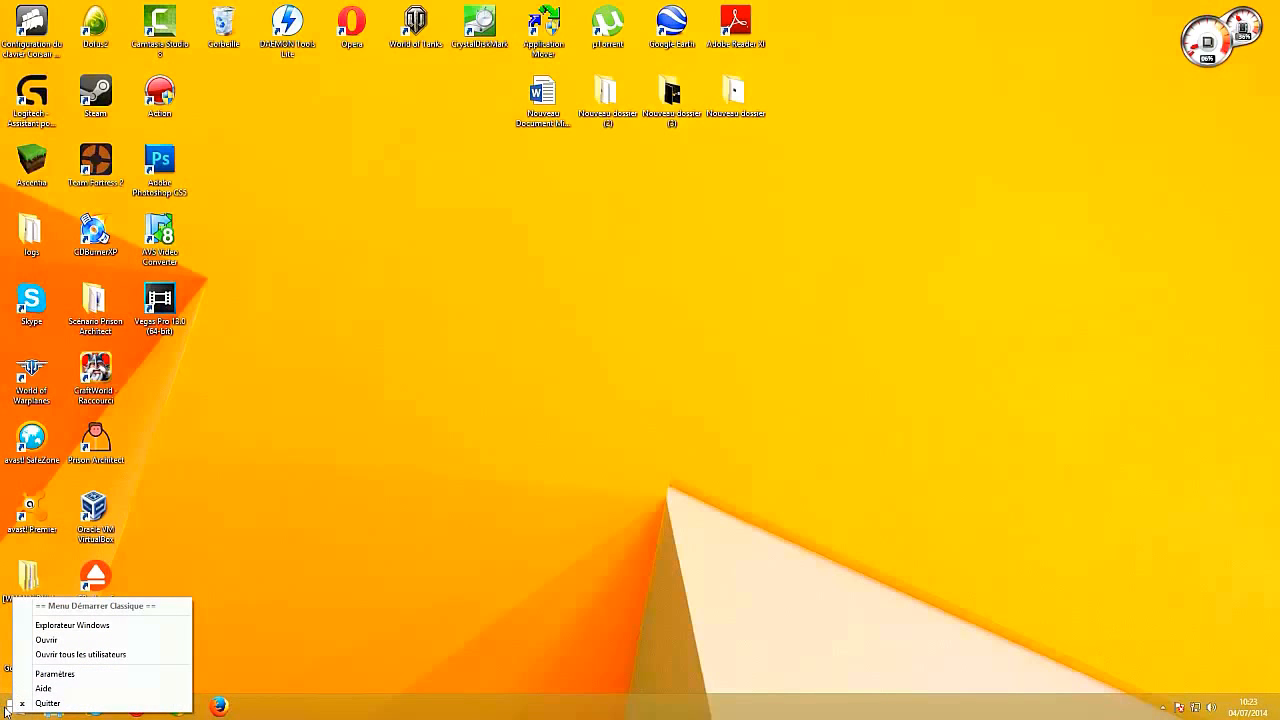
left_click(40, 674)
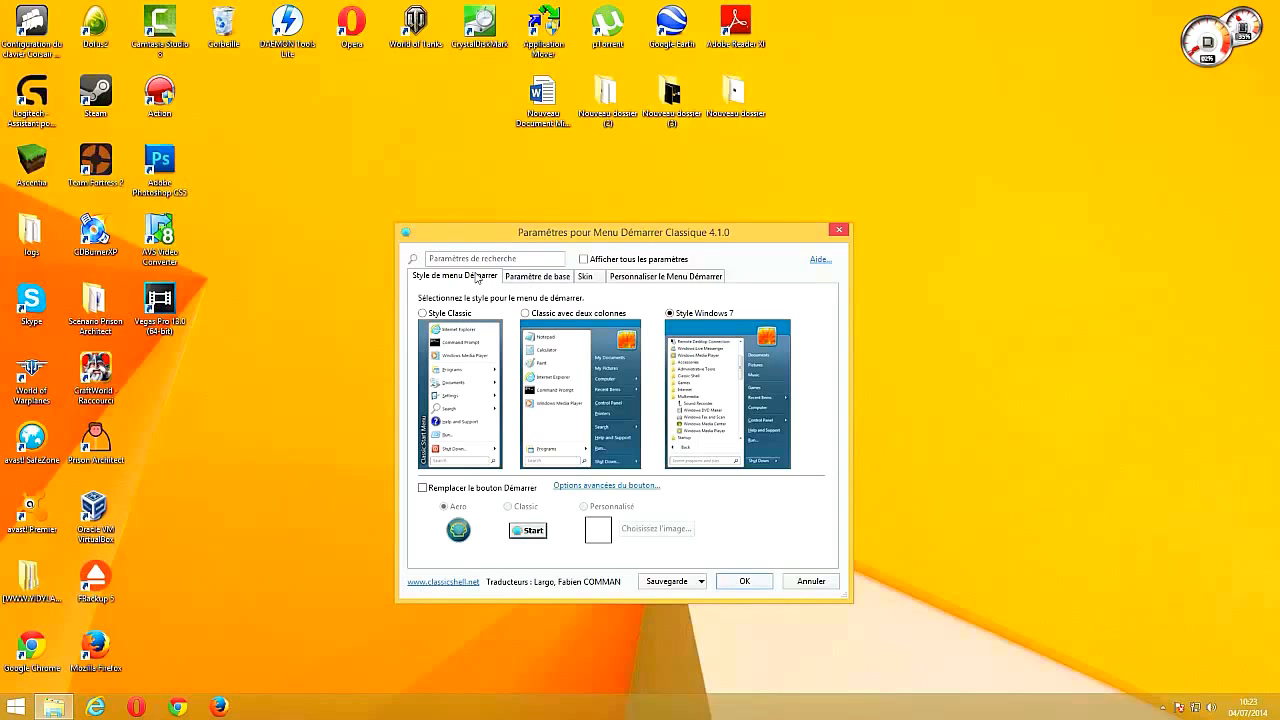
left_click(423, 314)
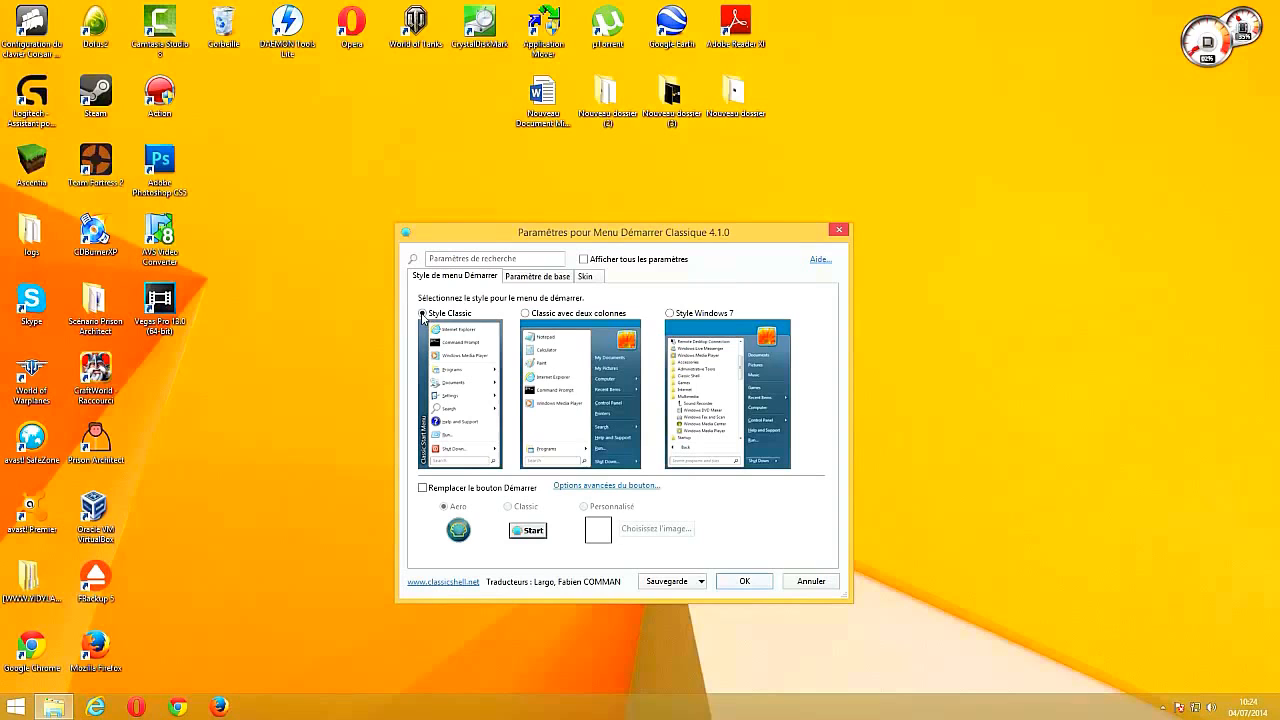
left_click(15, 707)
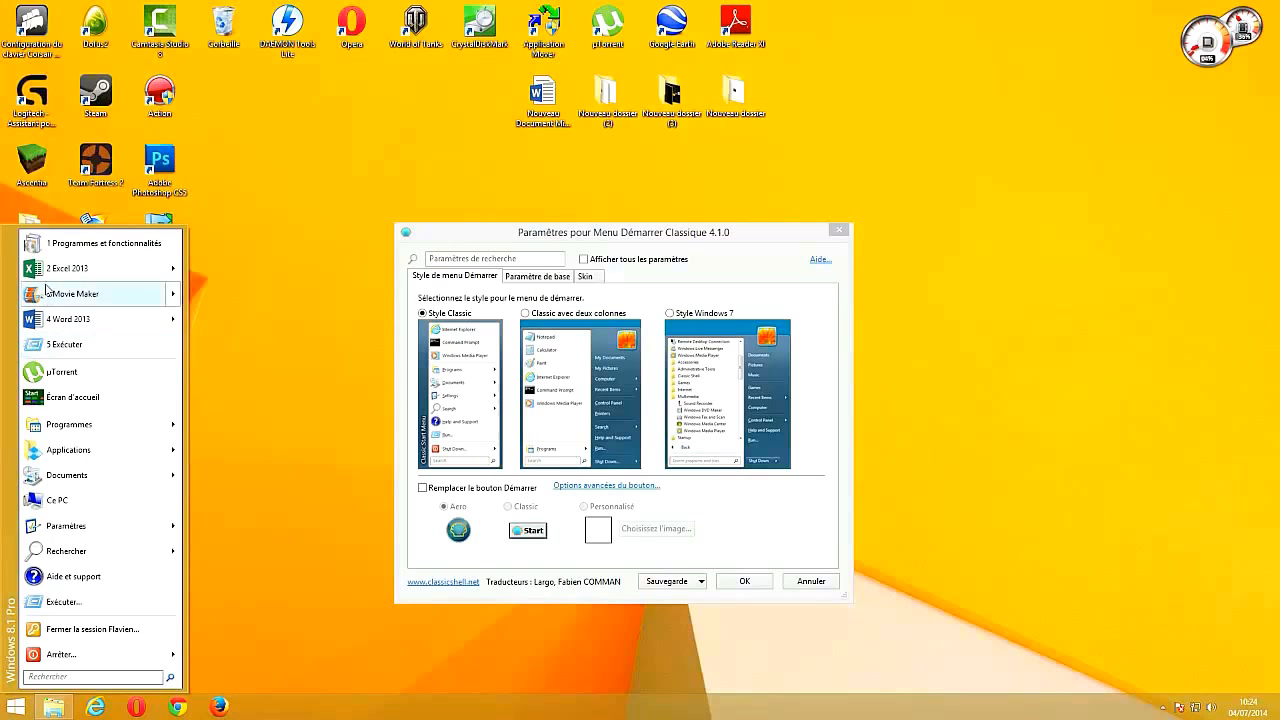
mouse_move(93, 527)
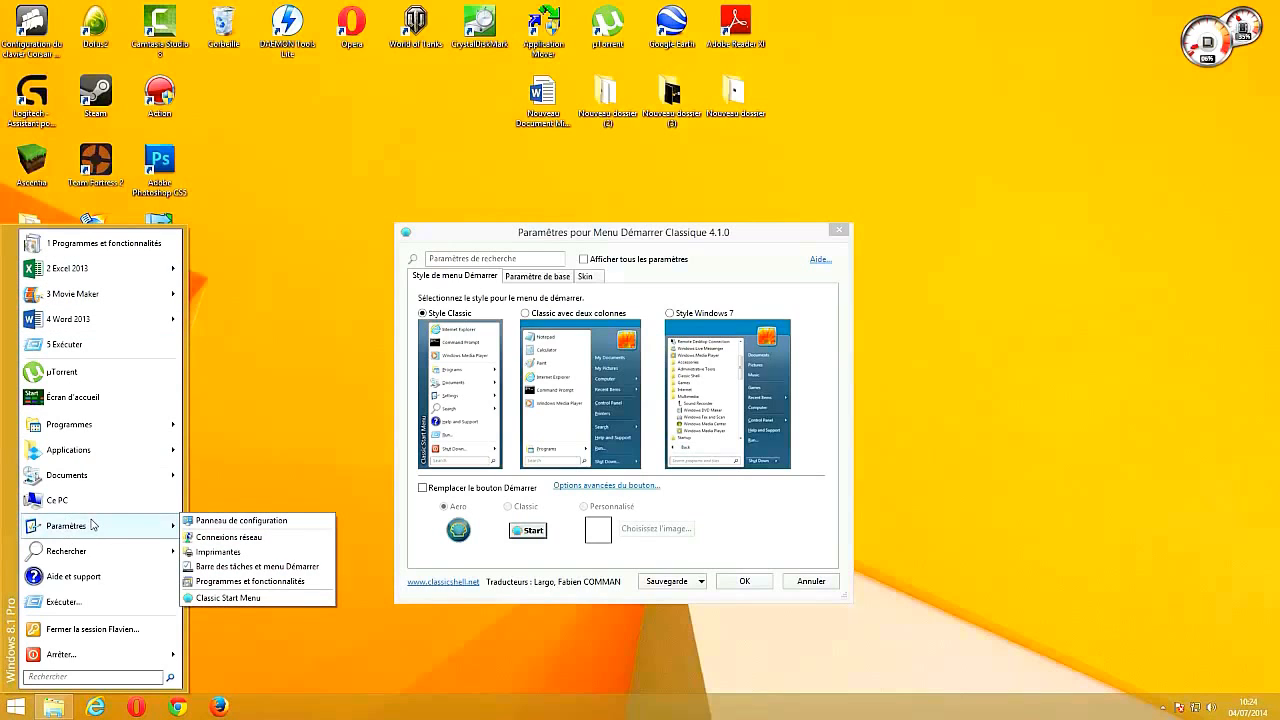
left_click(268, 410)
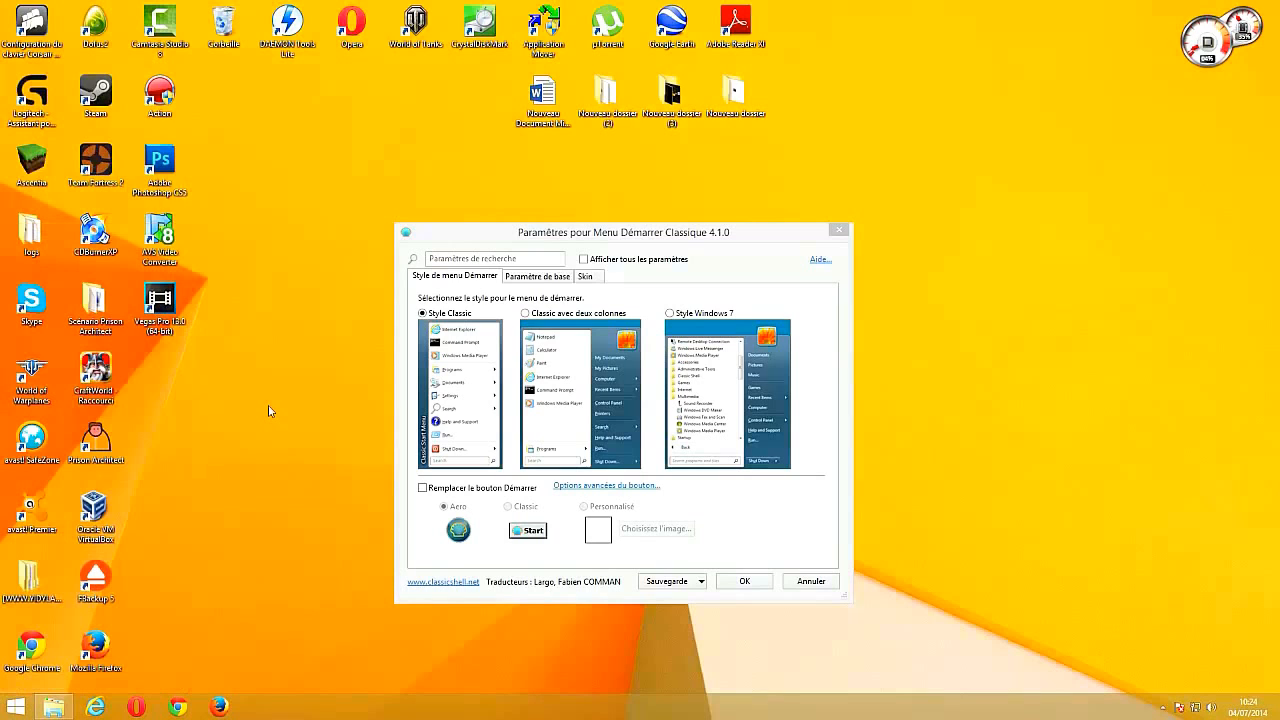
Step: Switch the start menu style to Classic avec deux colonnes and preview the resulting menu
left_click(525, 314)
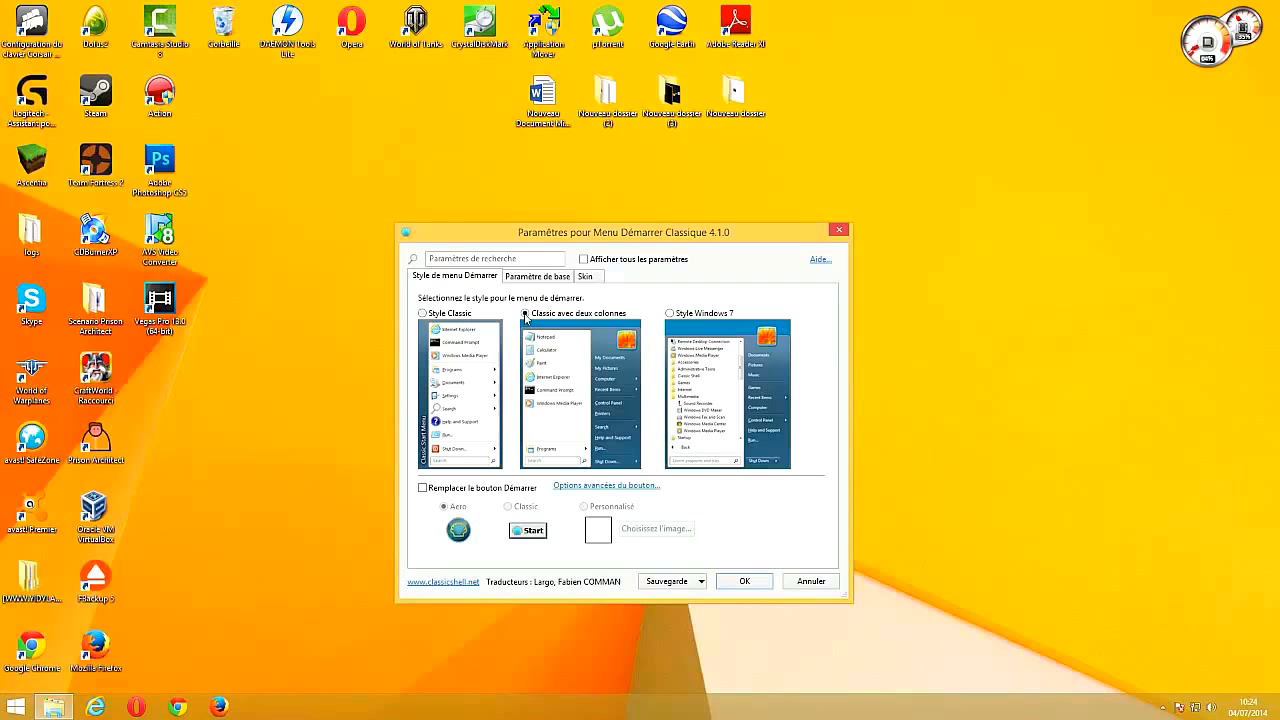
left_click(15, 707)
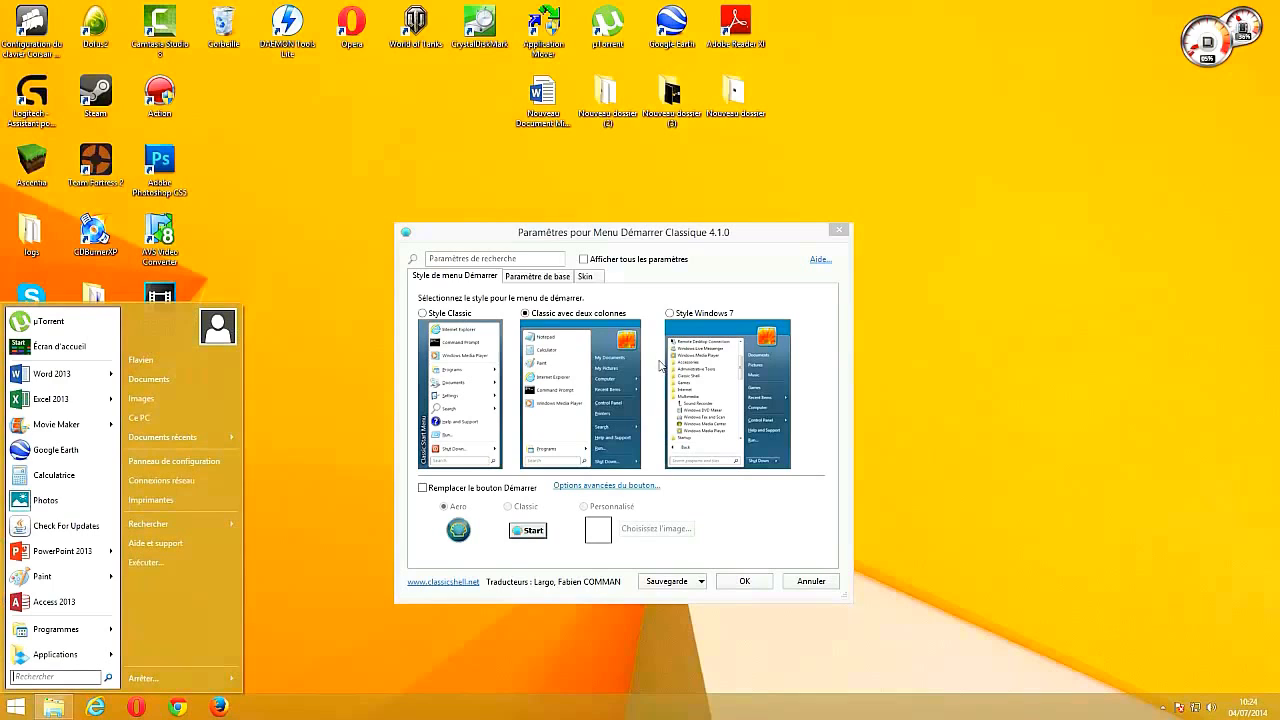
left_click(346, 362)
Step: Set the start menu style to Style Windows 7 and preview the resulting menu
left_click(669, 316)
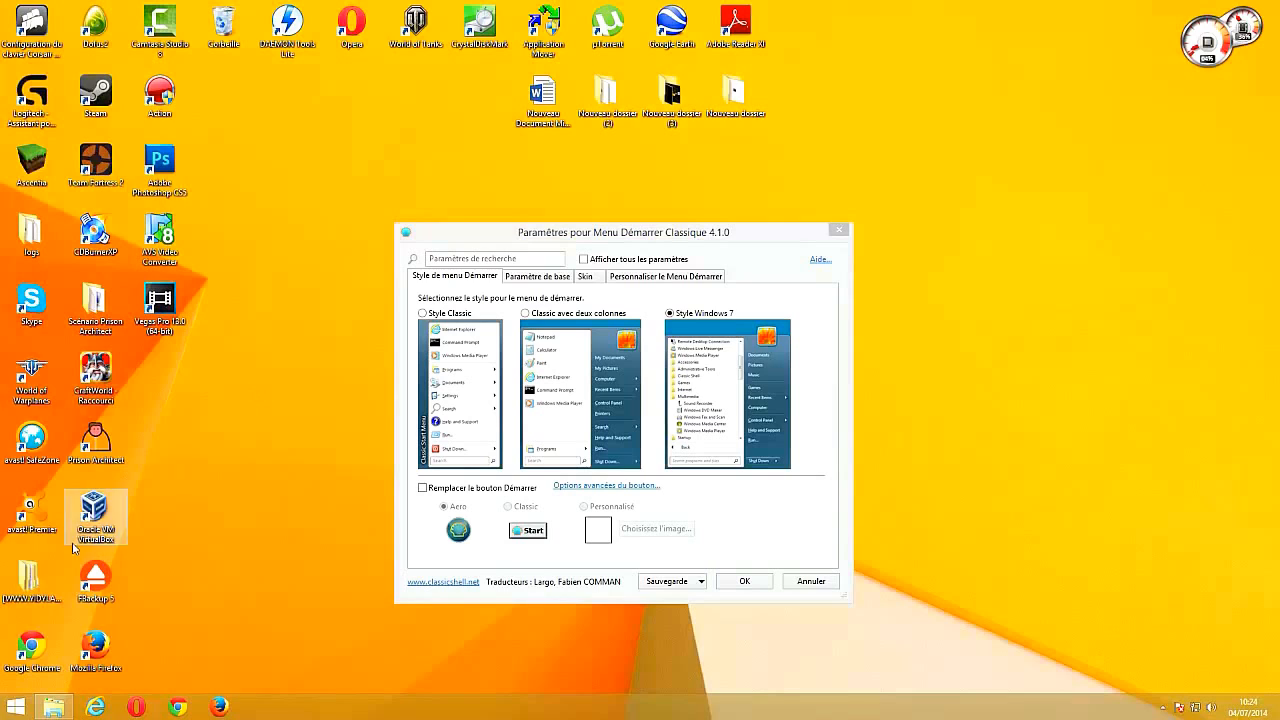
left_click(15, 707)
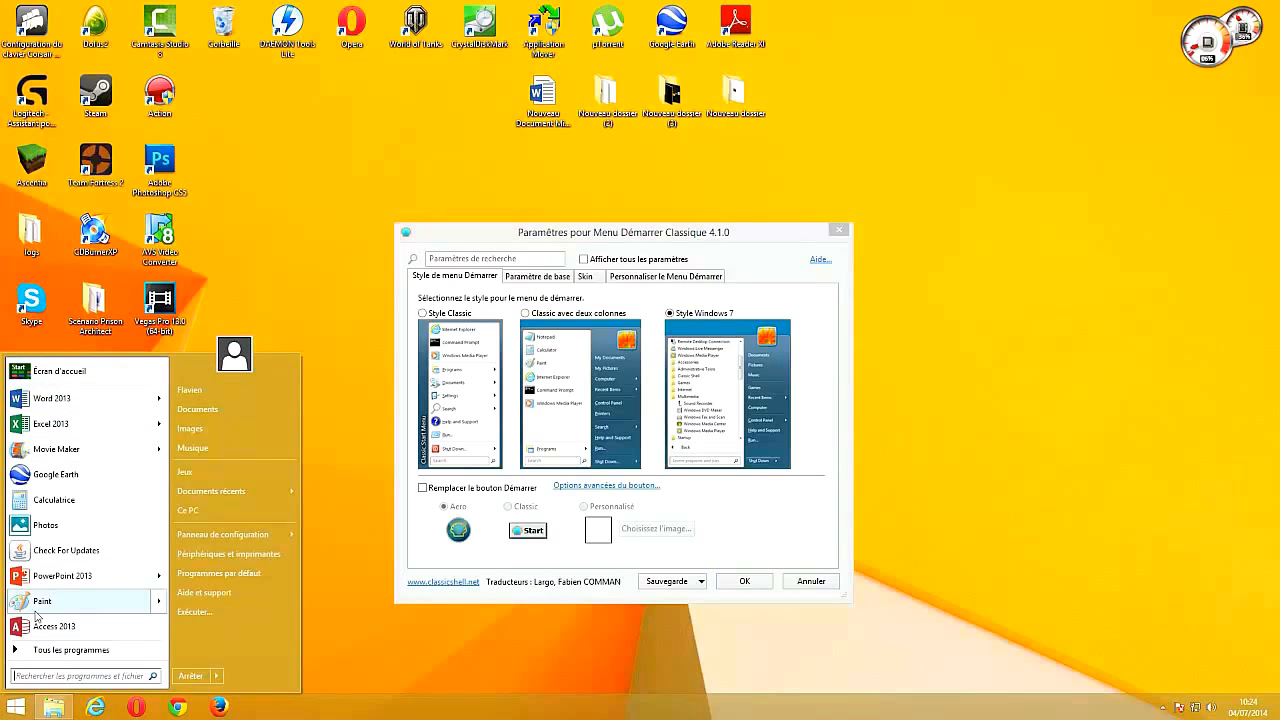
left_click(356, 415)
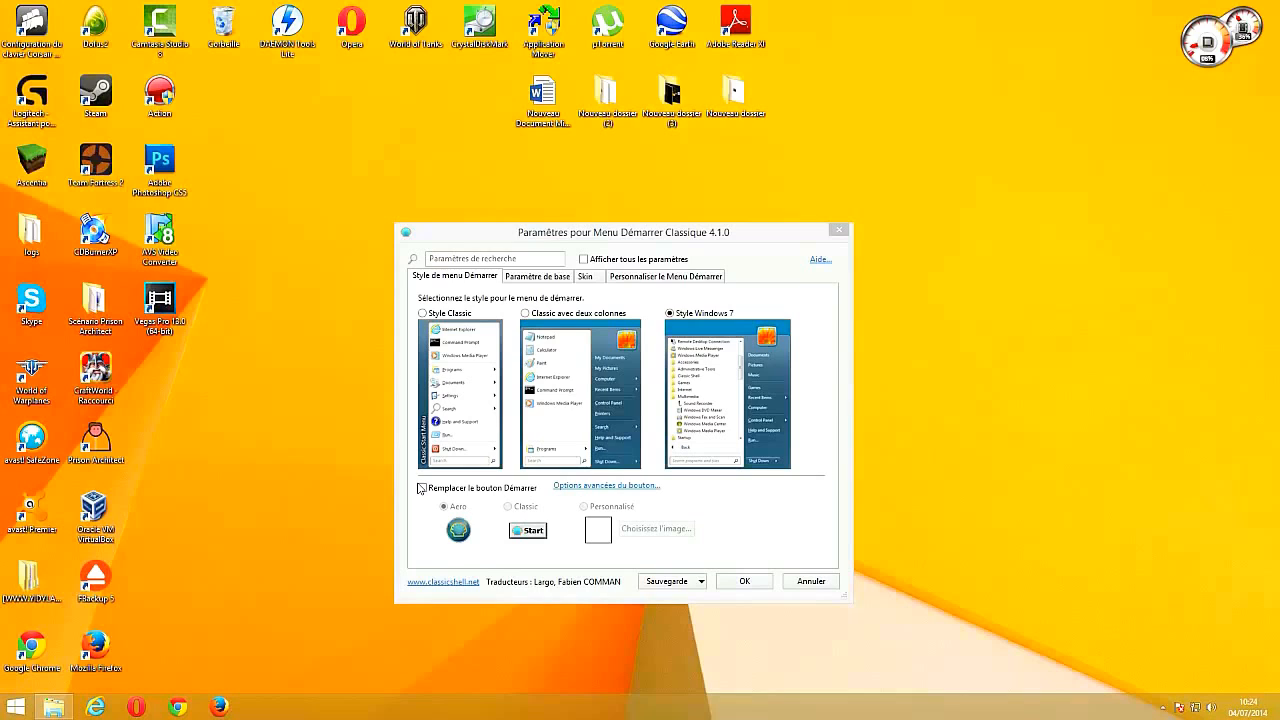
Step: Try replacing the Start button with the Aero, Classic and Personnalisé variants, and turn the button replacement off again
left_click(422, 488)
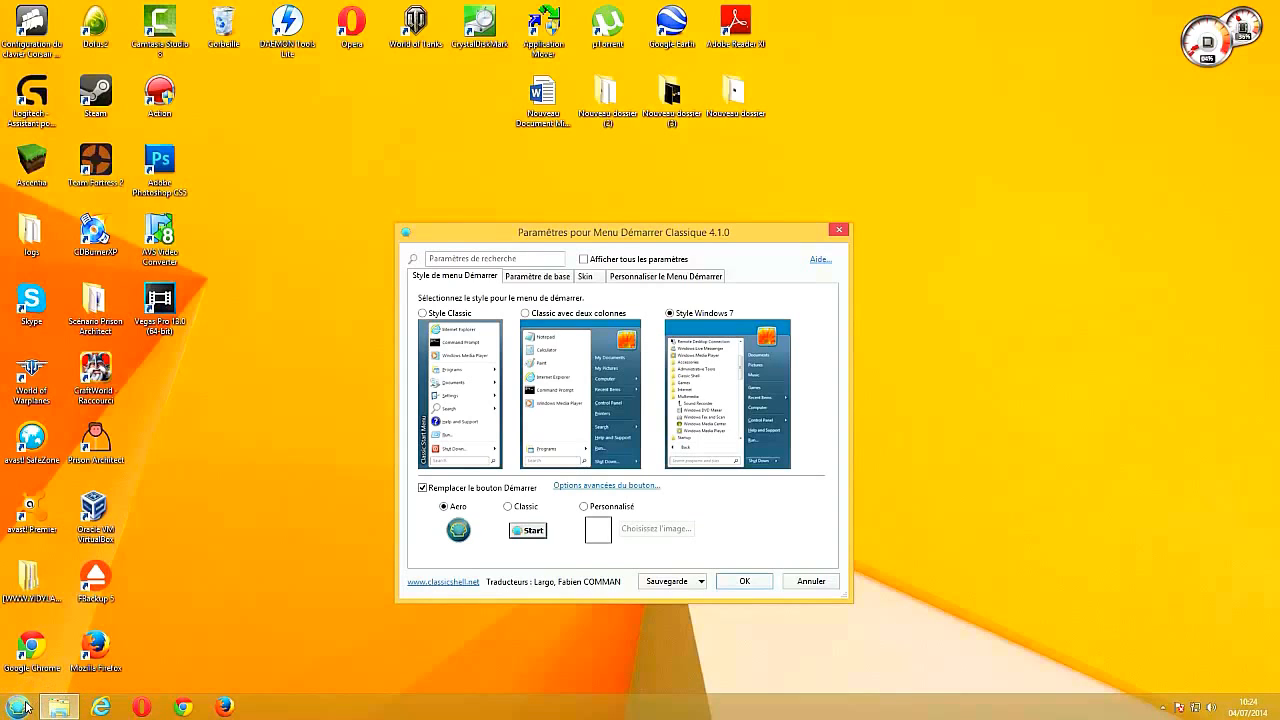
left_click(508, 508)
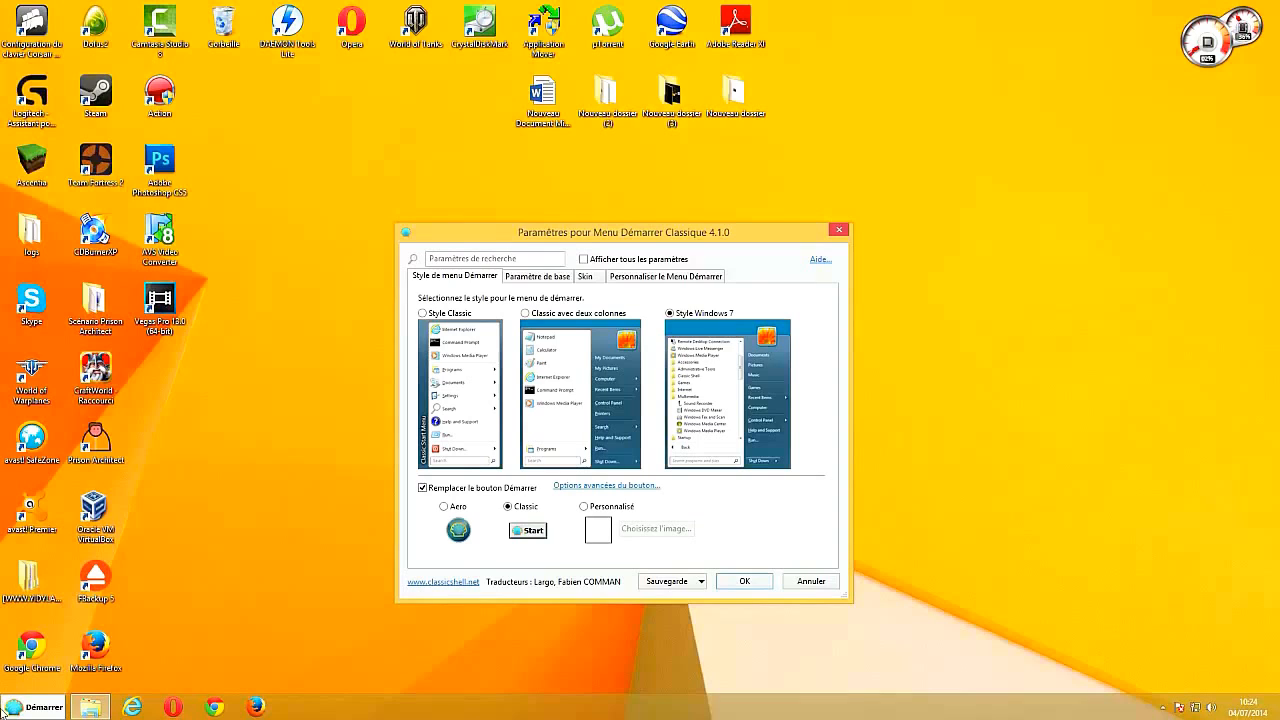
left_click(586, 507)
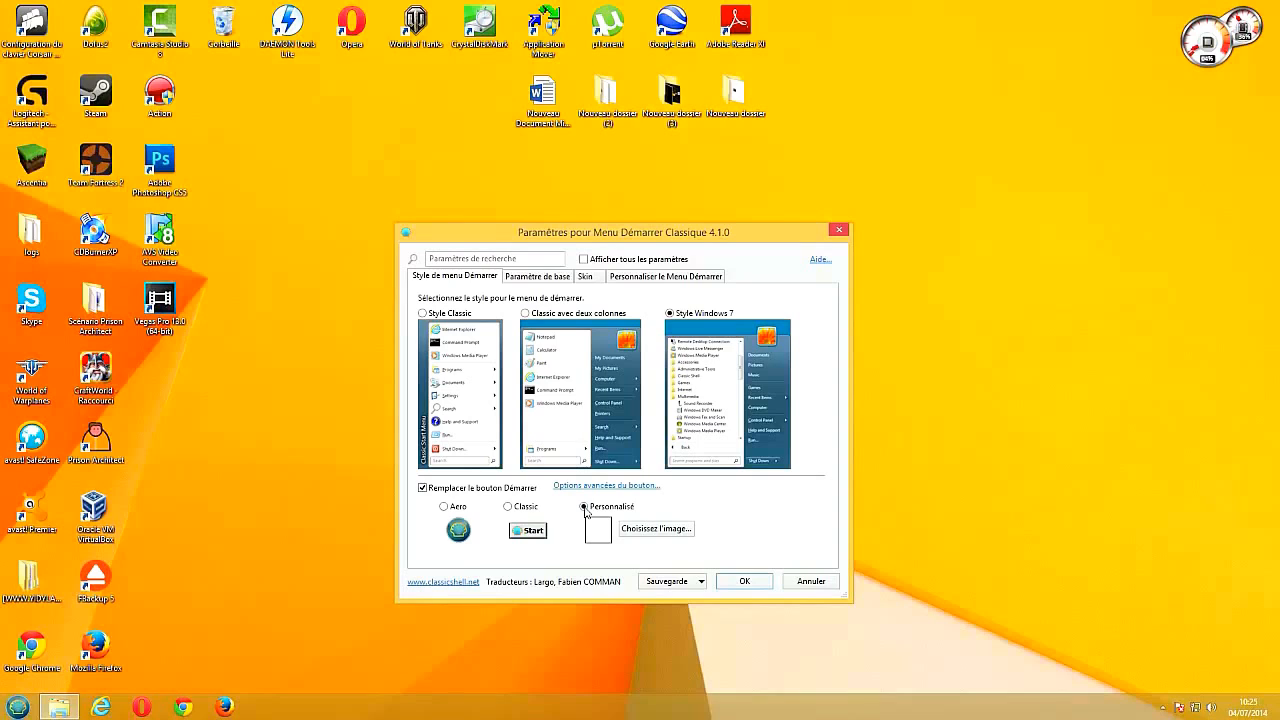
left_click(422, 488)
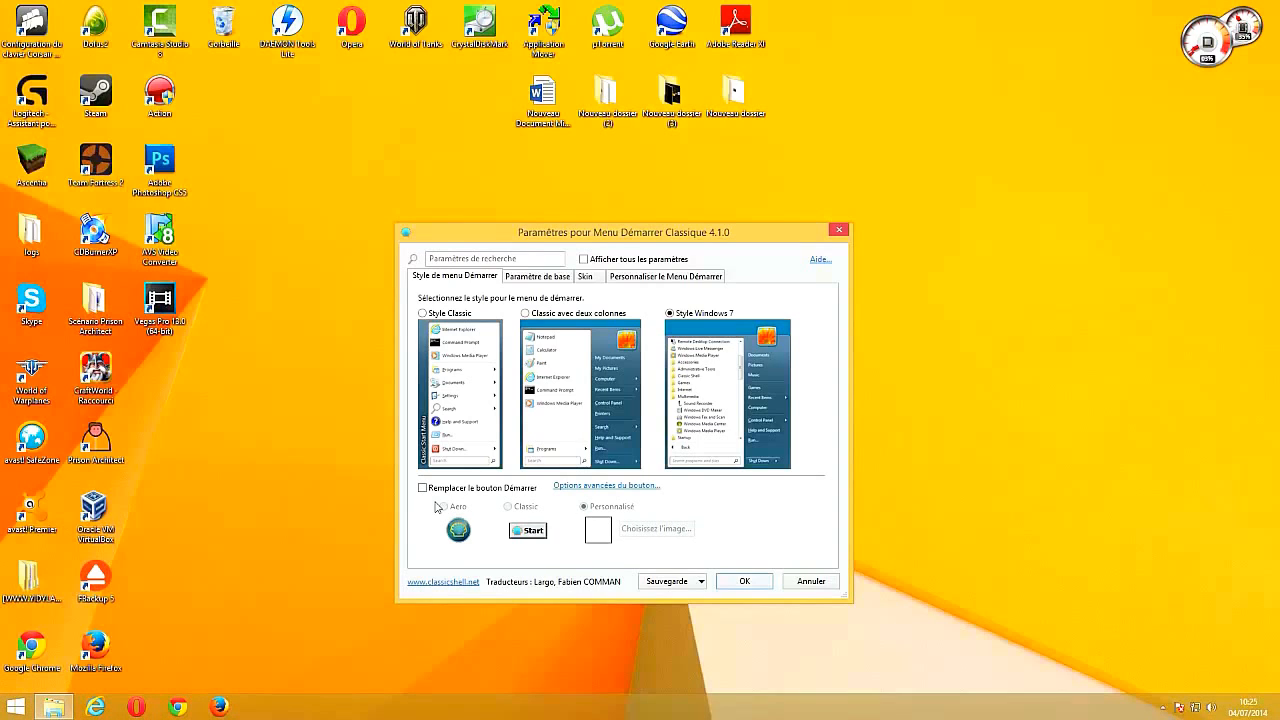
Step: Preview the Windows 7 style start menu and look through the basic, skin and menu customization settings
left_click(10, 708)
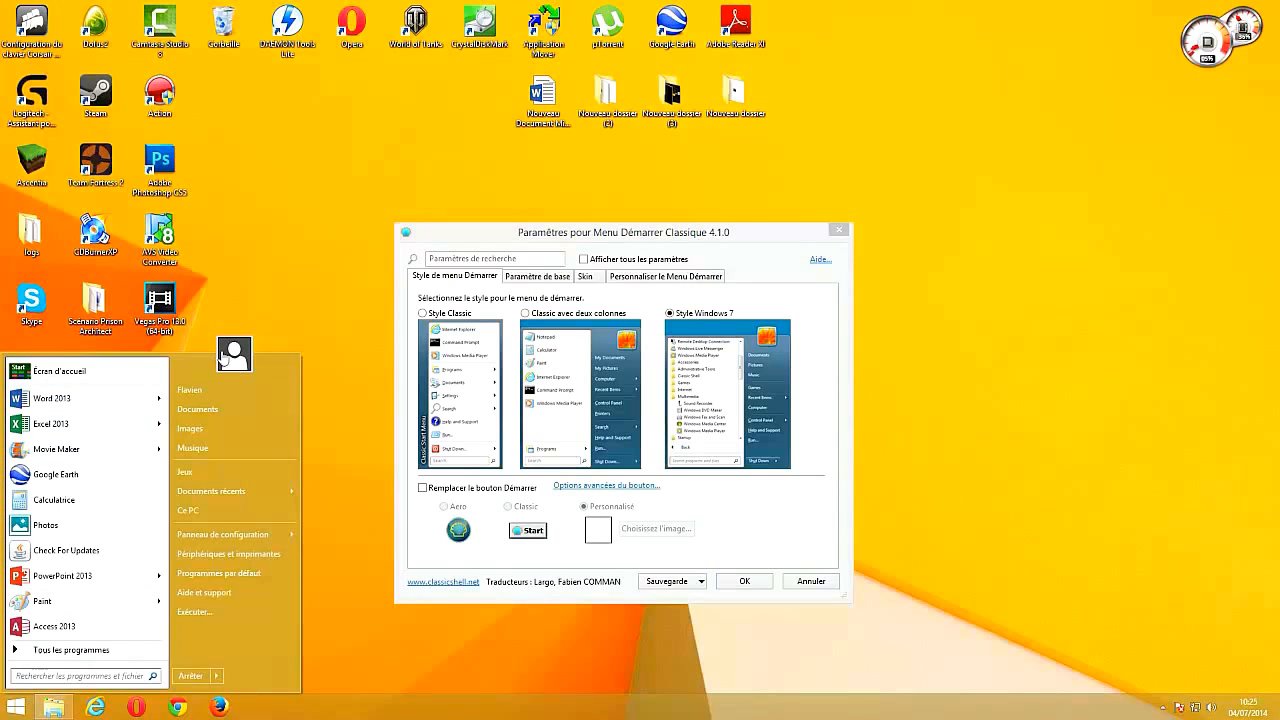
left_click(341, 296)
left_click(559, 281)
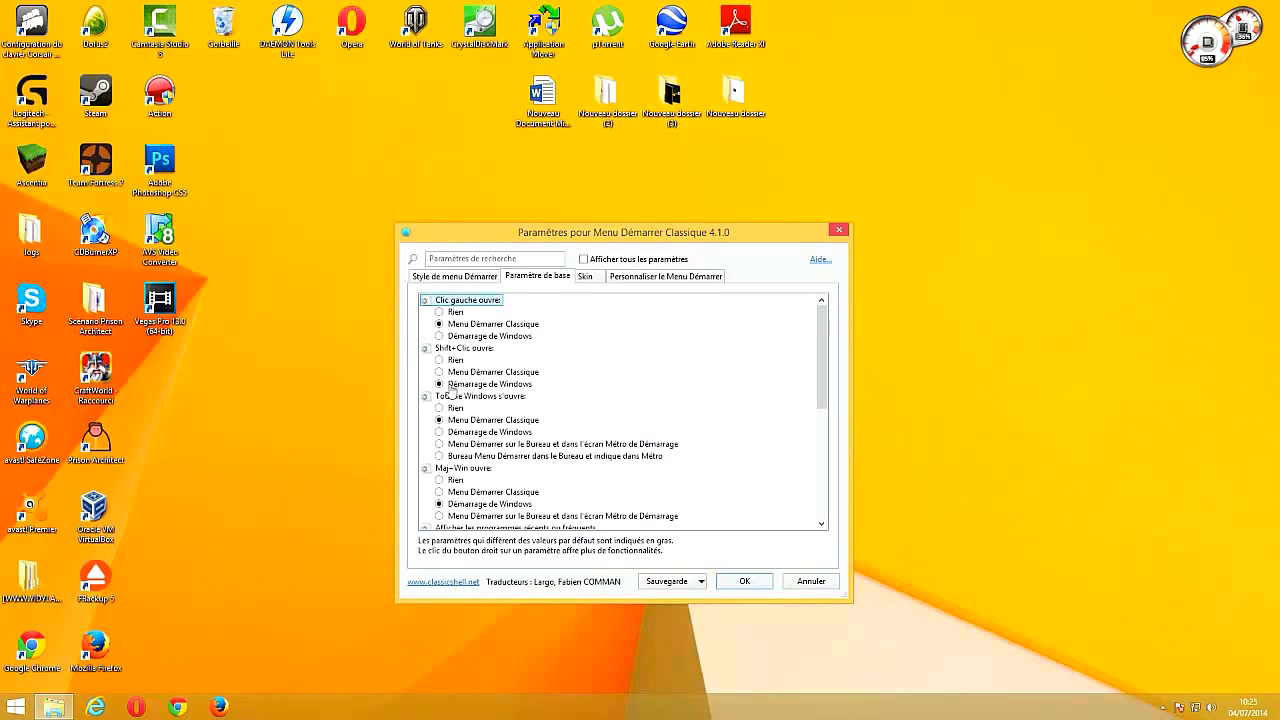
left_click(586, 277)
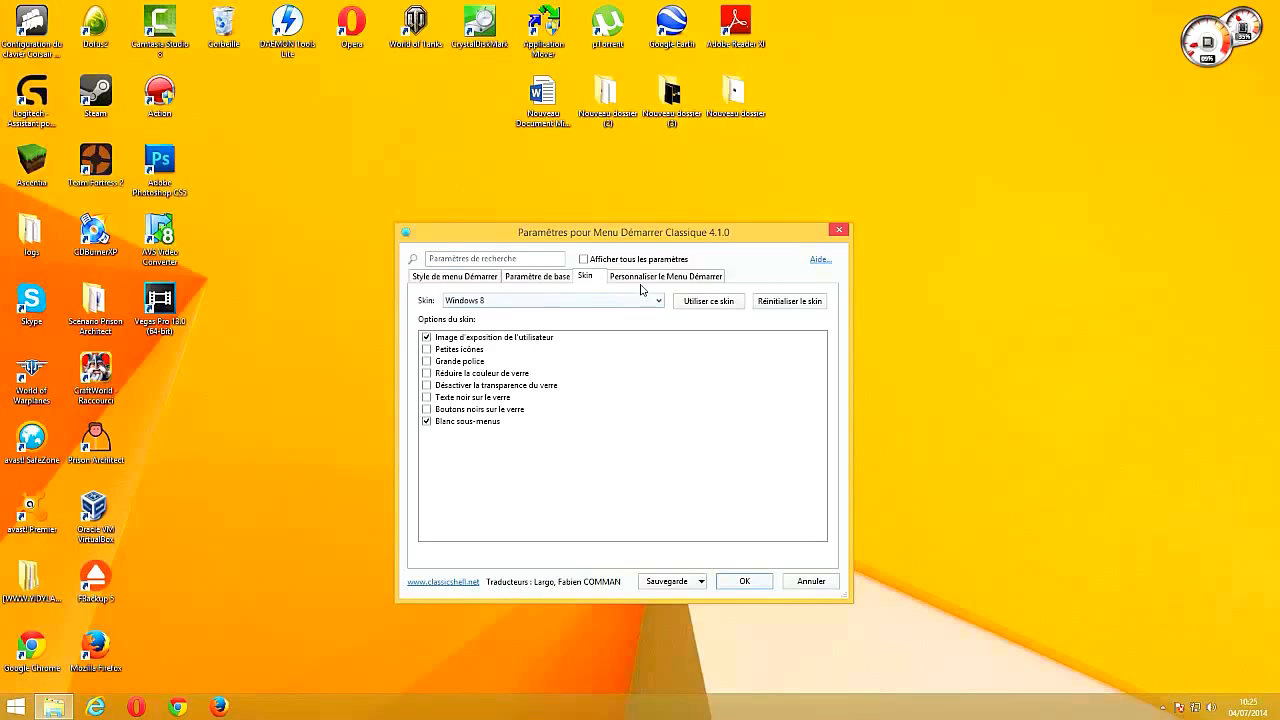
left_click(633, 279)
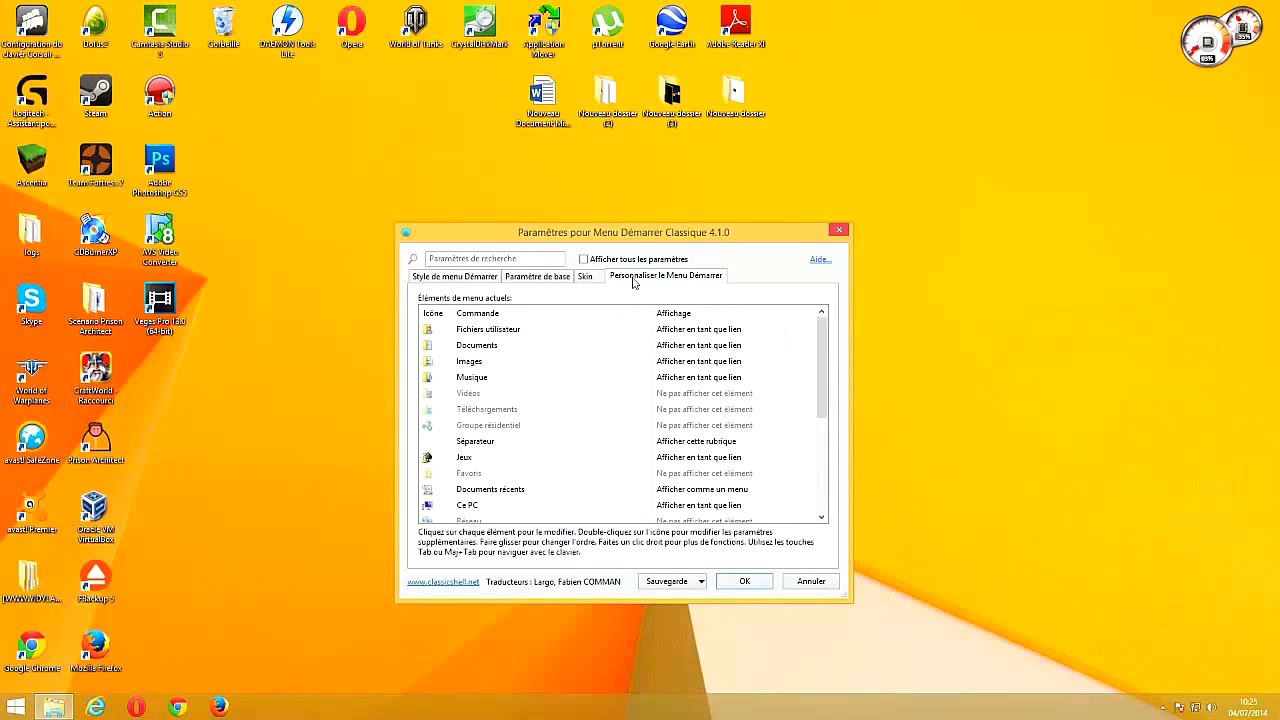
Step: Preview the start menu, including the recent documents list of Word 2013 and the Documents entry
left_click(15, 706)
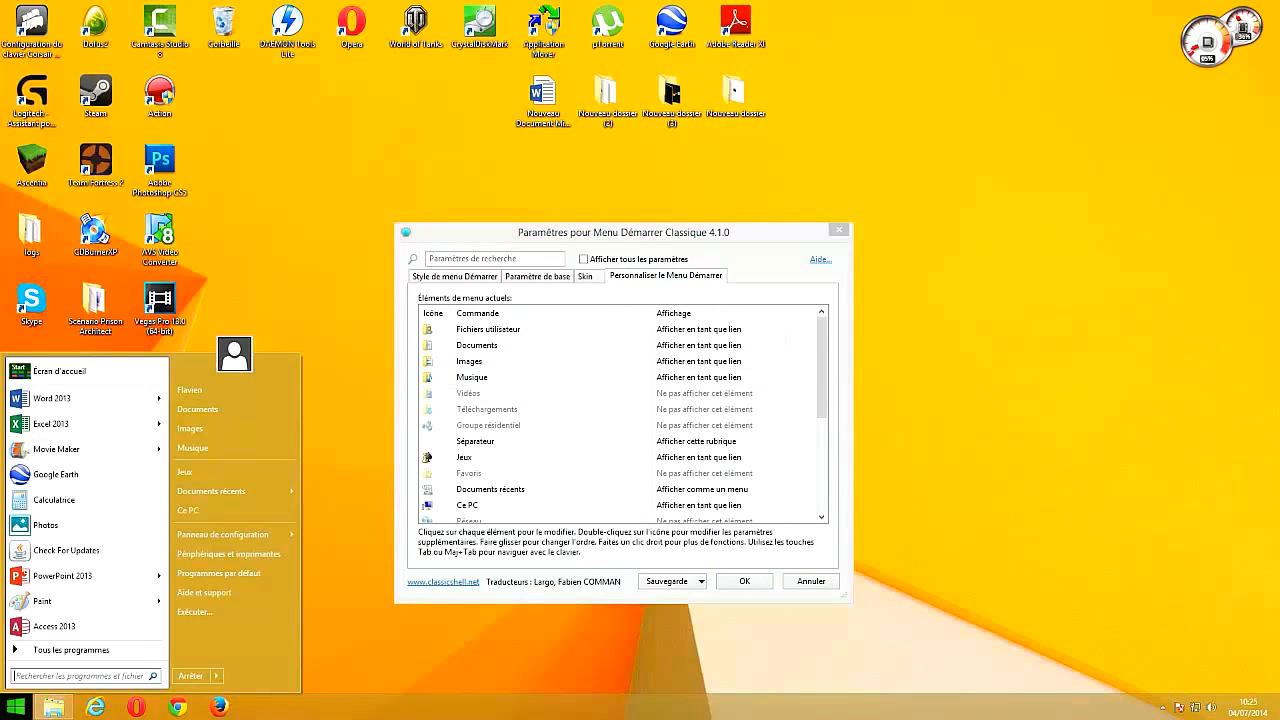
mouse_move(160, 399)
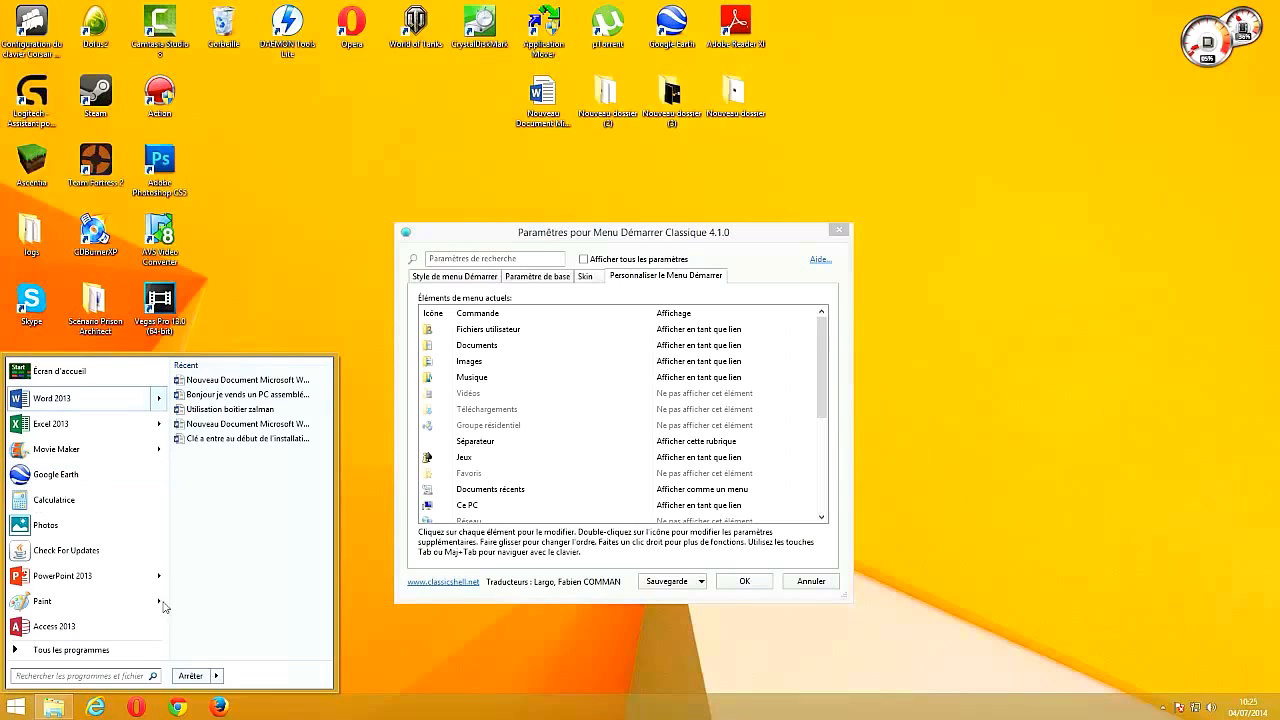
left_click(5, 702)
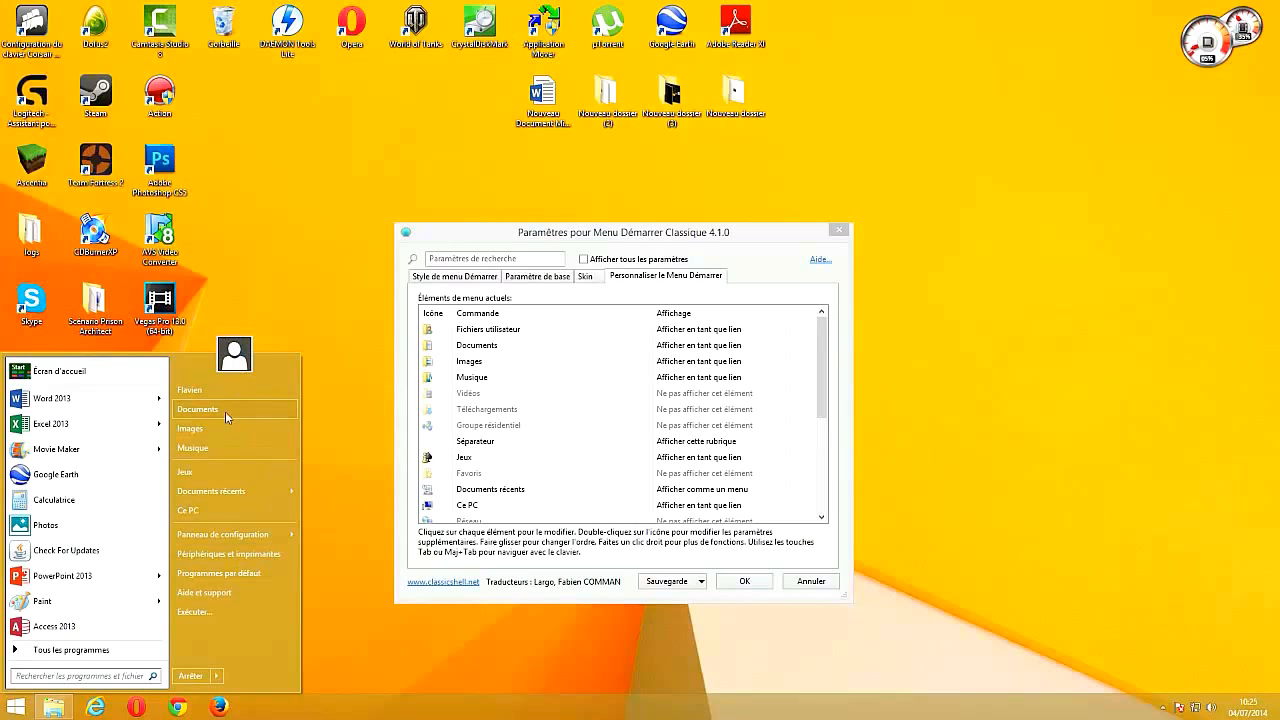
Step: Set the Documents menu item to Ne pas afficher cet élément and preview the start menu
left_click(694, 347)
left_click(694, 347)
left_click(740, 347)
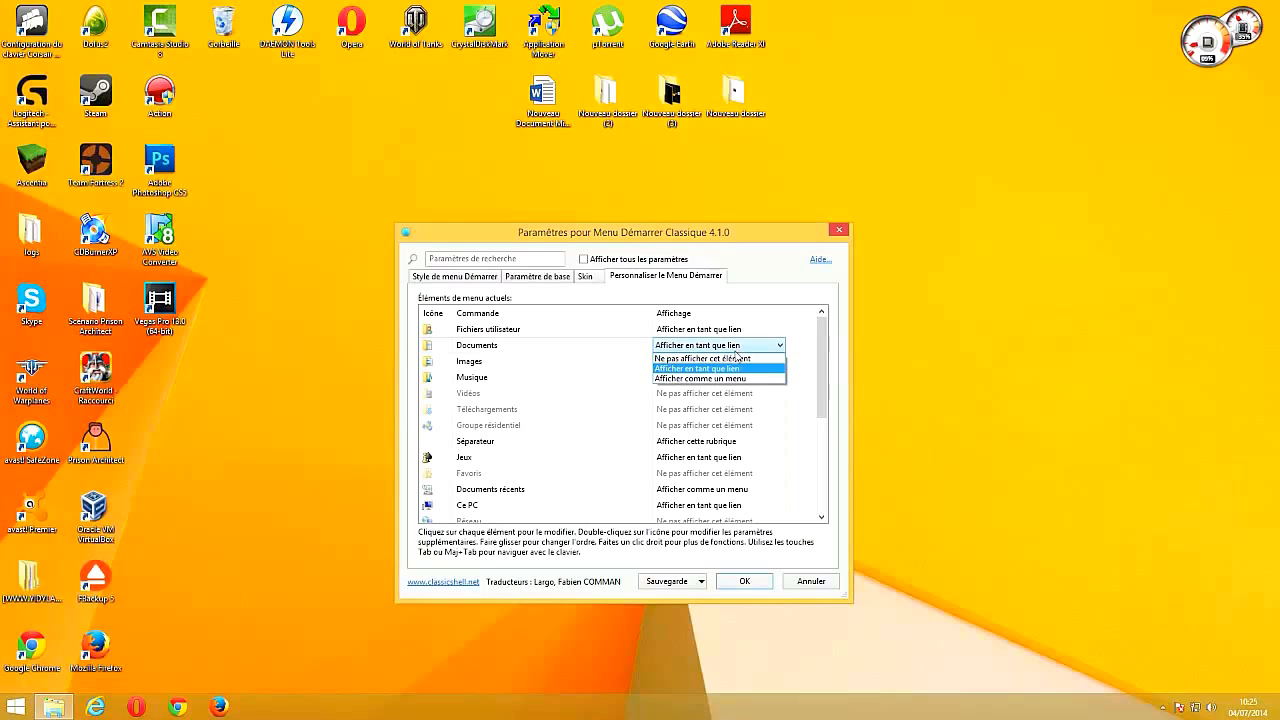
left_click(735, 359)
left_click(15, 707)
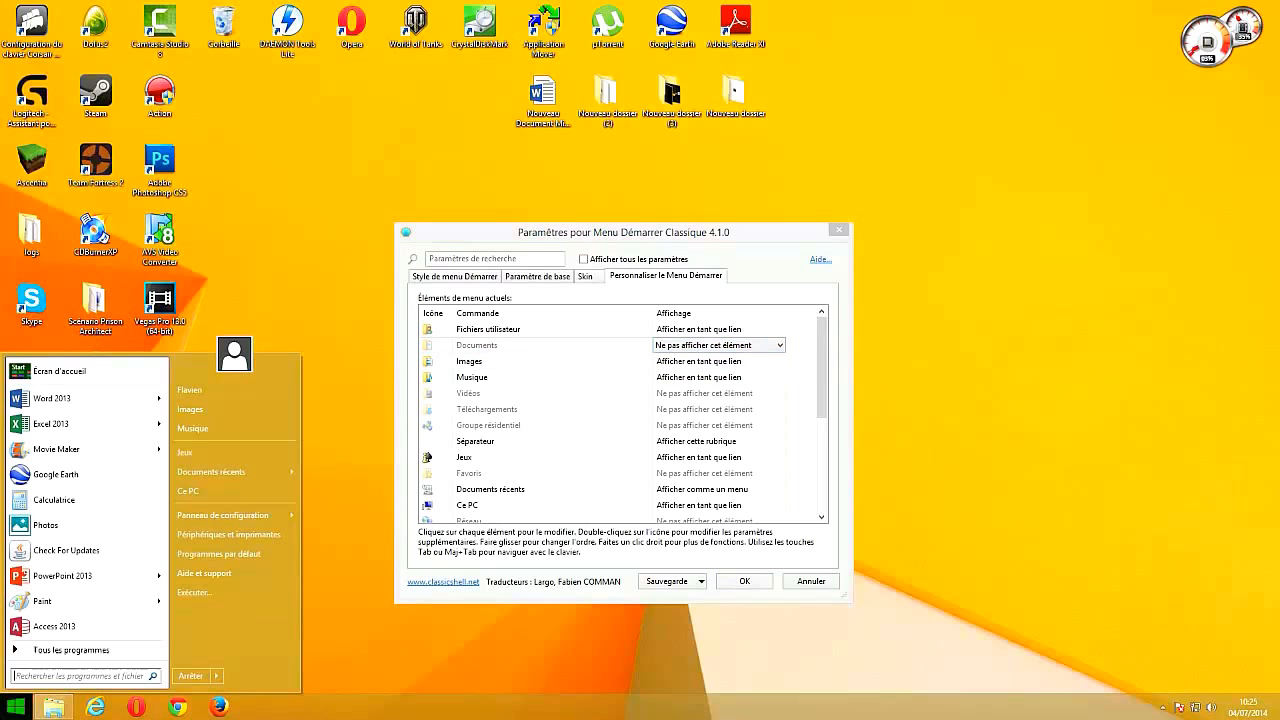
left_click(334, 544)
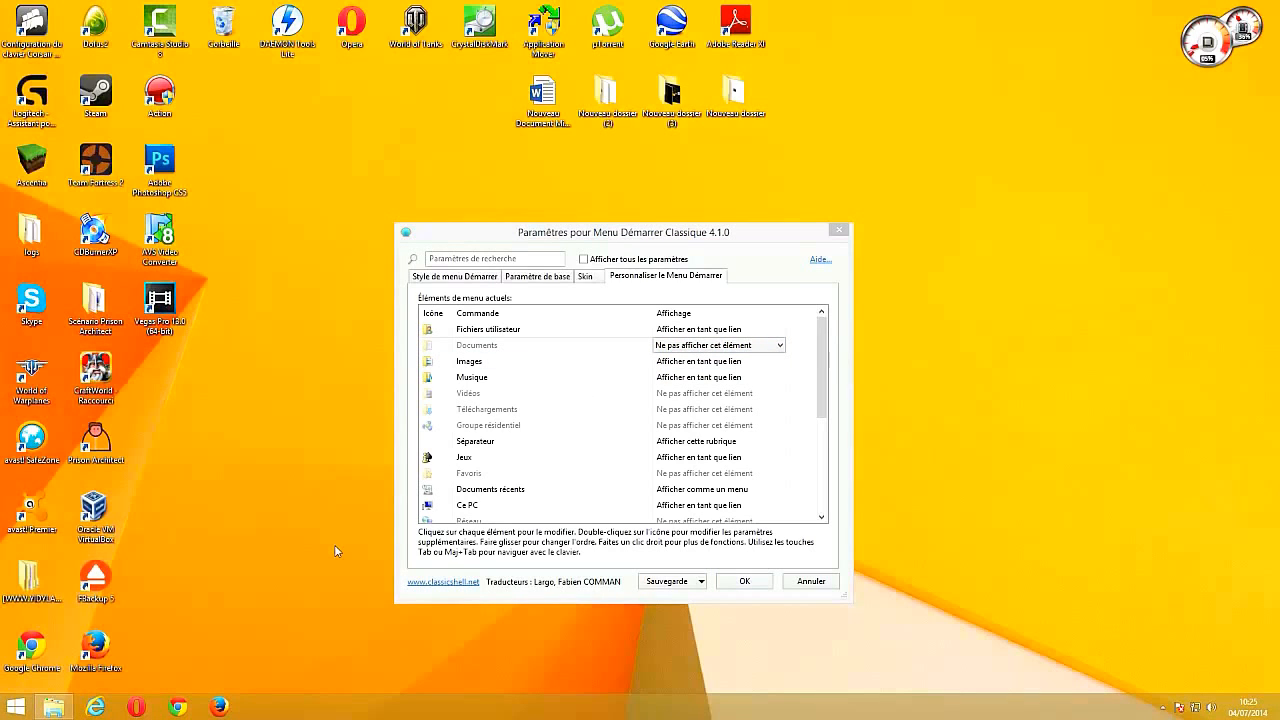
Step: Set the Documents menu item to Afficher comme un menu and preview the start menu
left_click(697, 346)
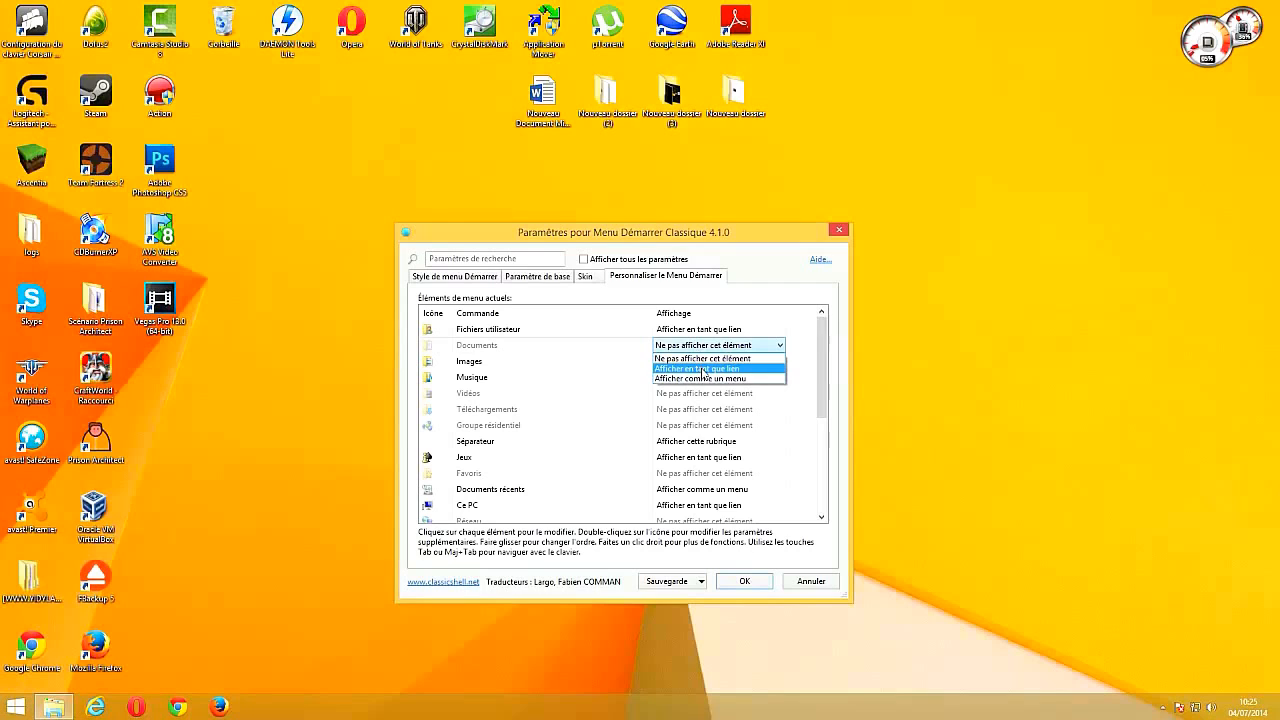
left_click(700, 378)
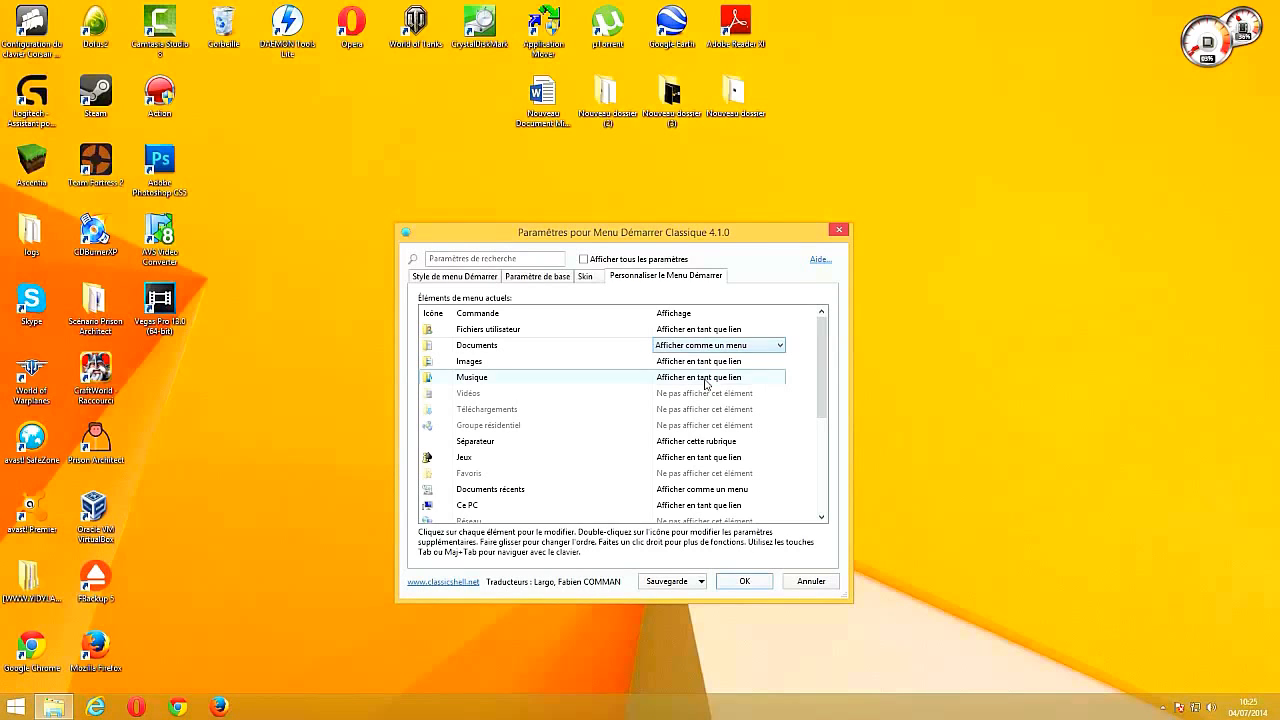
left_click(691, 350)
left_click(234, 503)
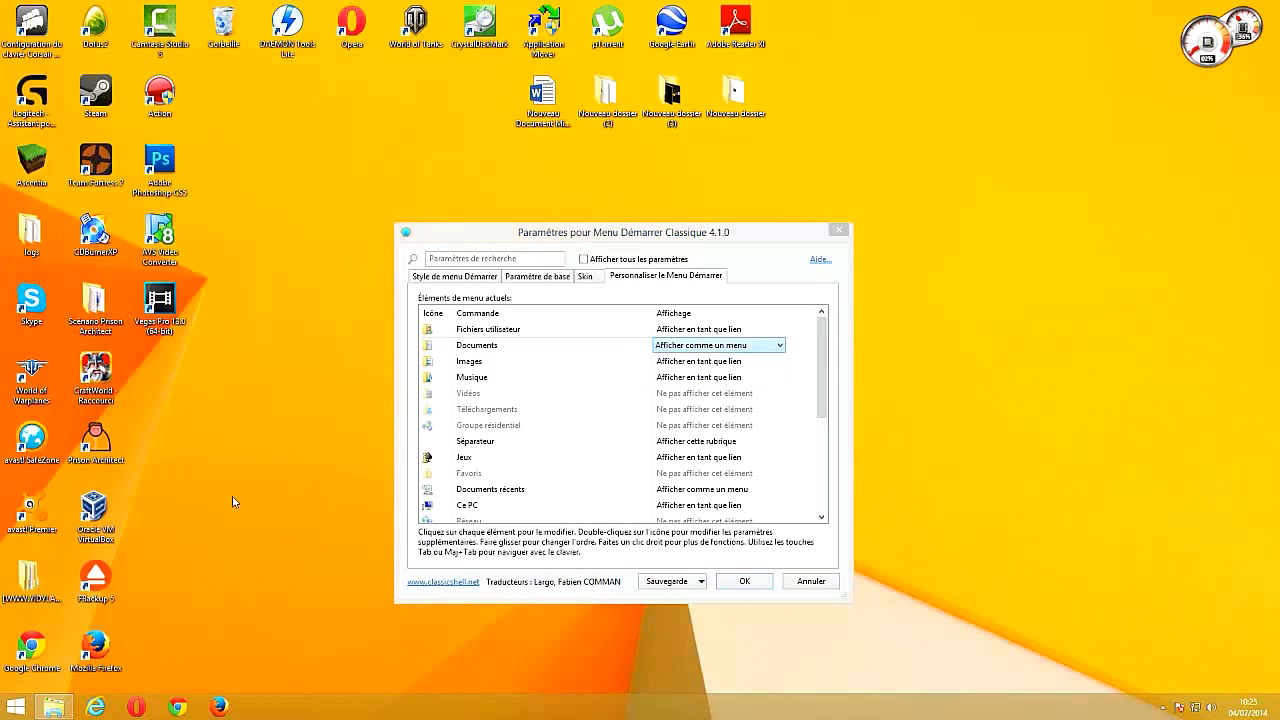
left_click(8, 708)
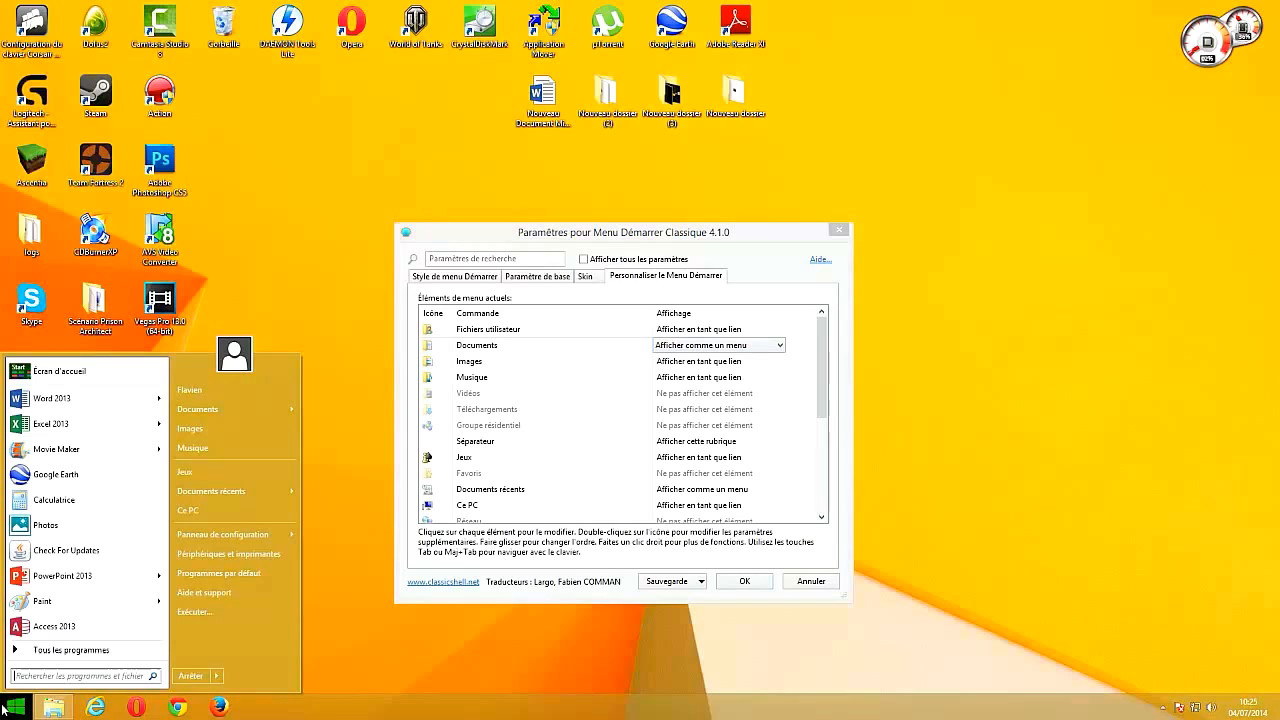
left_click(312, 606)
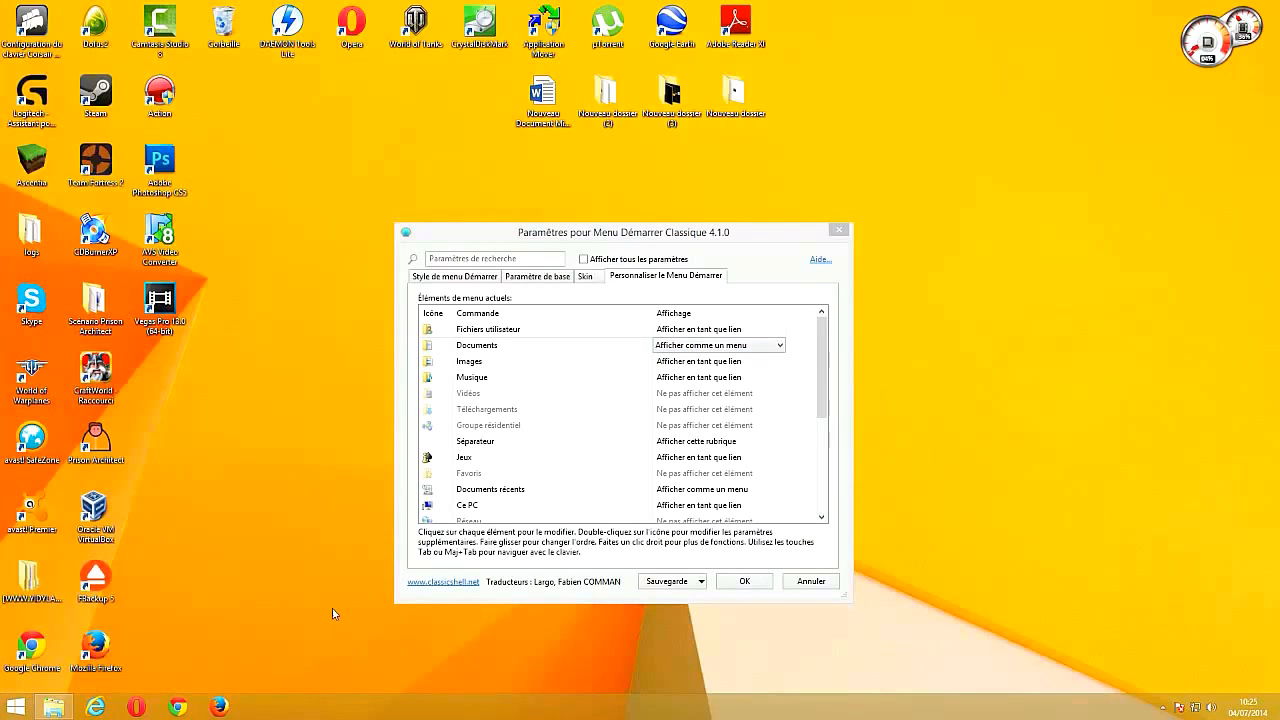
Step: Return the Documents menu item to Afficher en tant que lien and preview the start menu
left_click(700, 345)
left_click(697, 368)
left_click(16, 706)
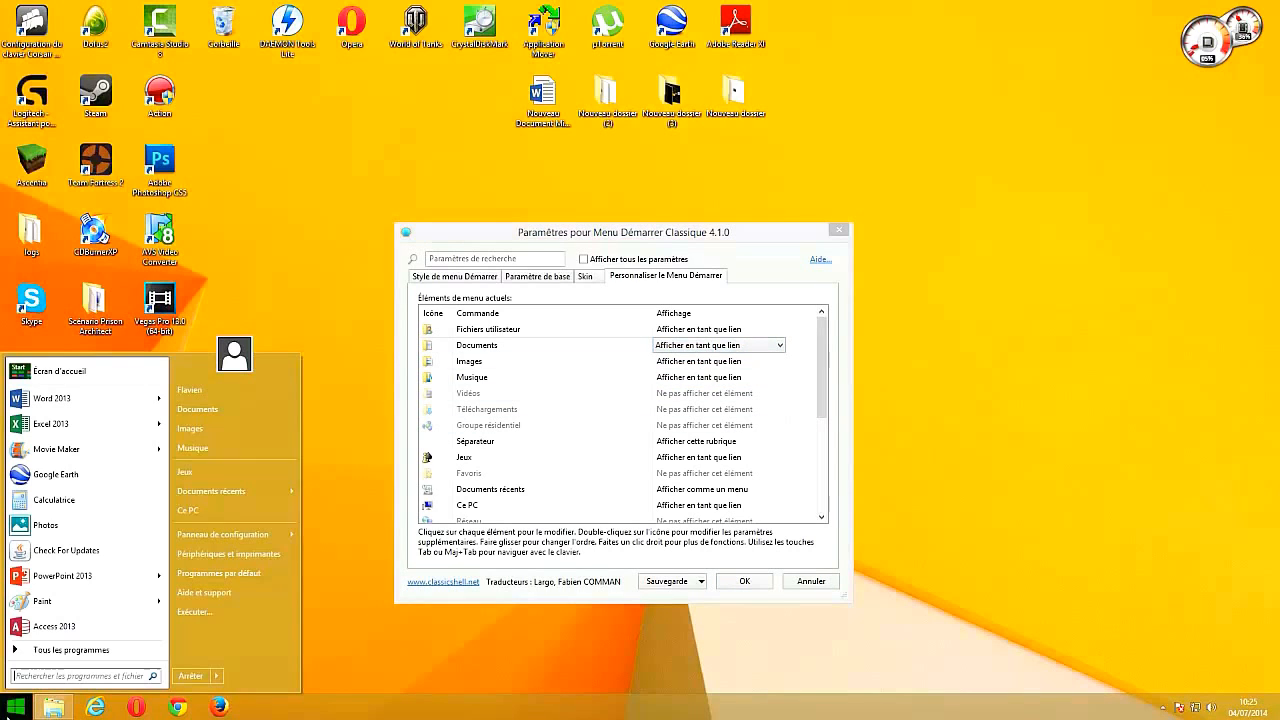
left_click(381, 499)
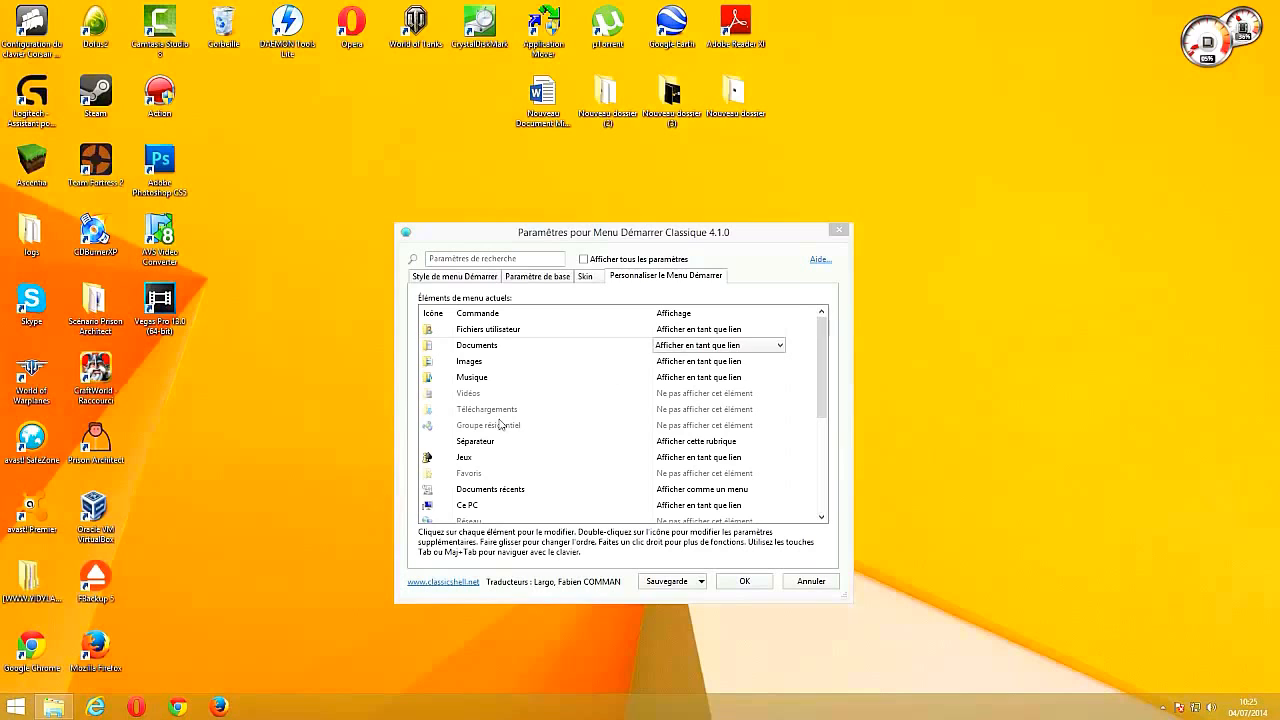
Step: Show all settings and review the Passer de l'écran Metro option in the Windows 8.1 settings, leaving it enabled
mouse_move(828, 343)
left_mouse_down()
mouse_move(832, 458)
mouse_move(829, 345)
left_mouse_up()
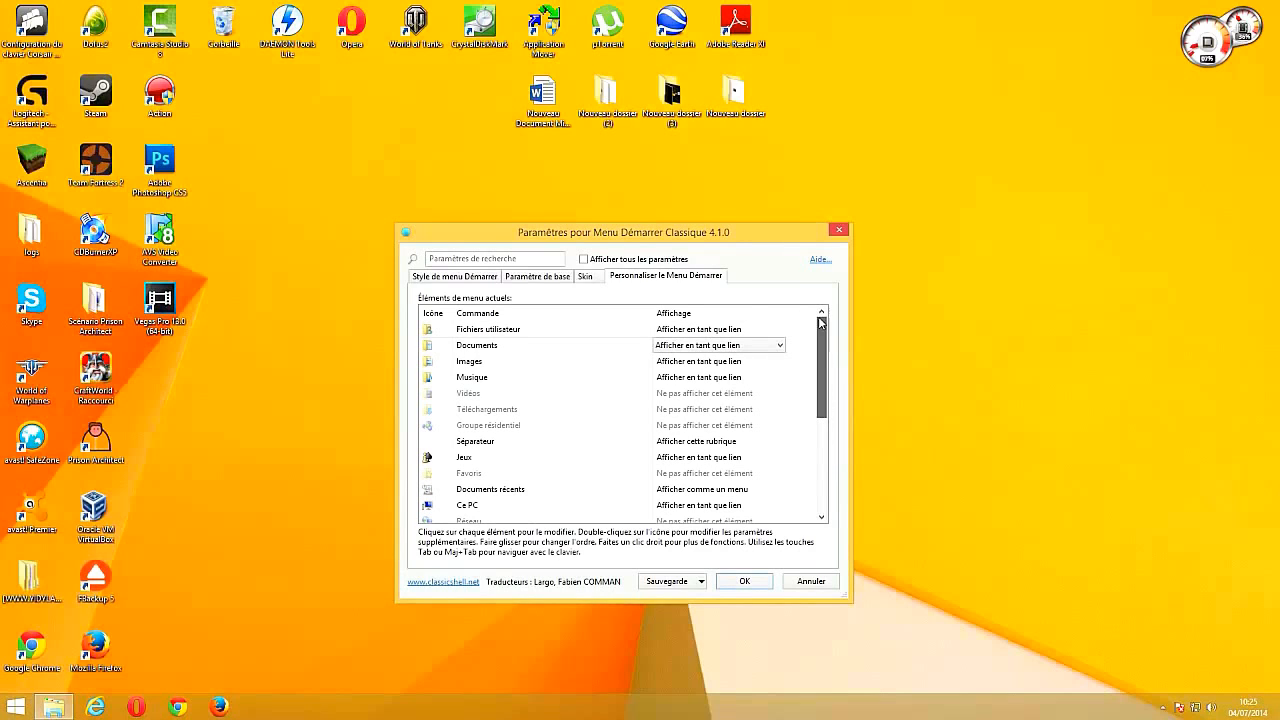
left_click(584, 259)
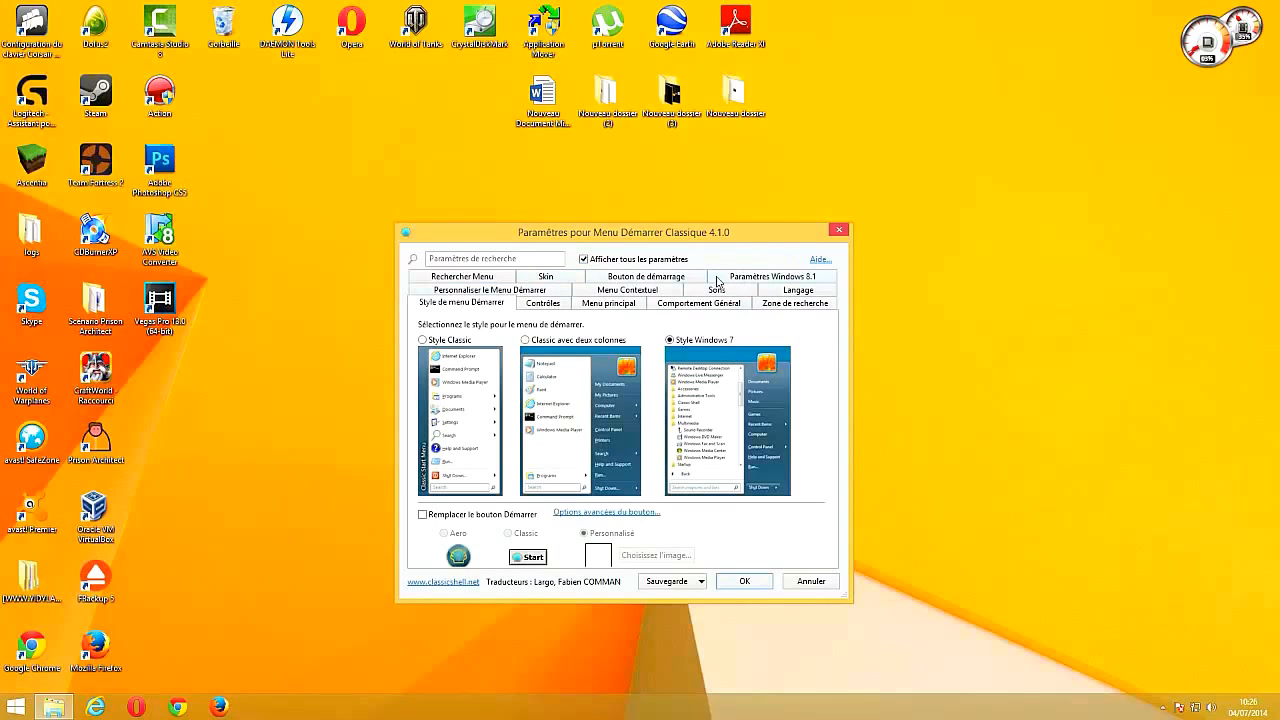
left_click(741, 278)
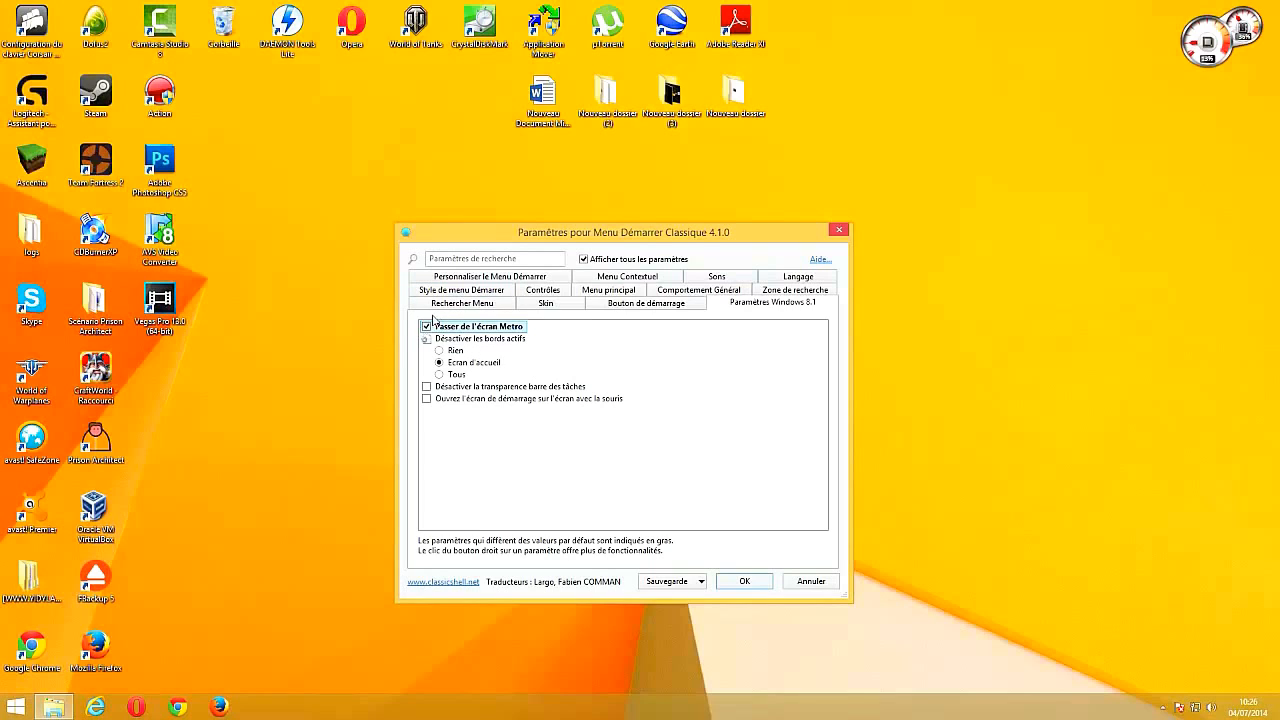
mouse_move(434, 324)
mouse_move(490, 329)
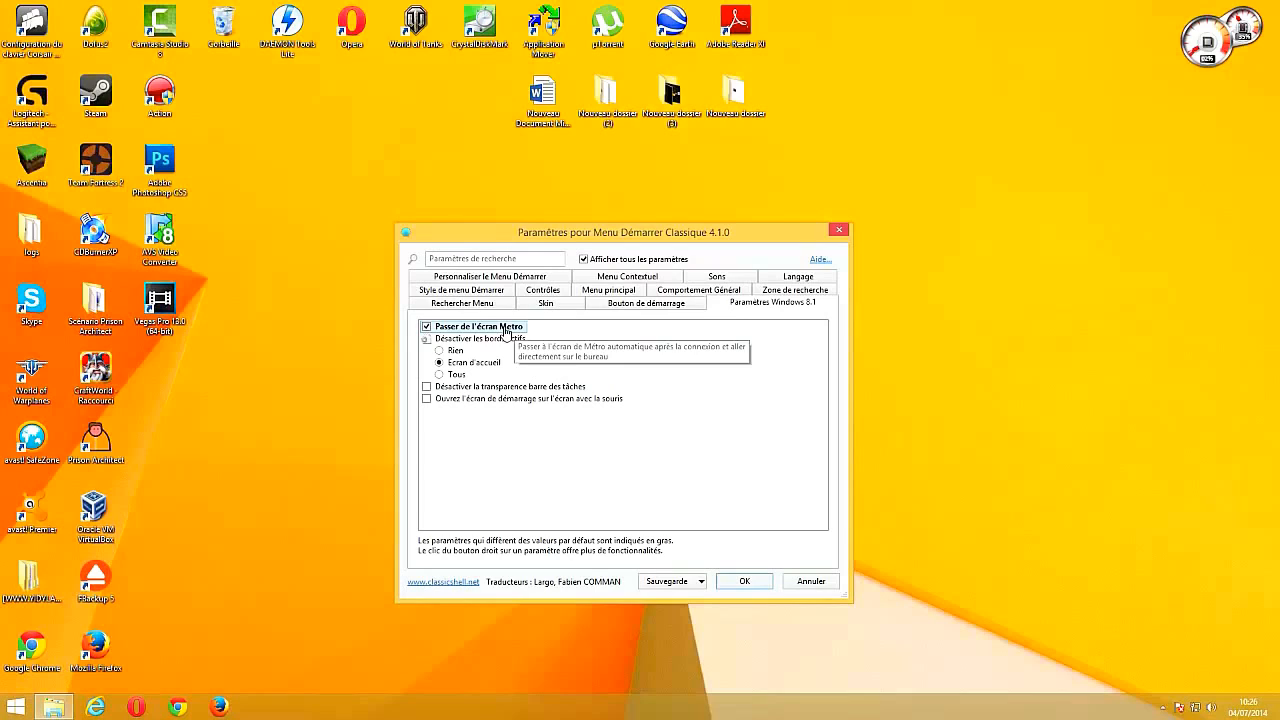
left_click(426, 327)
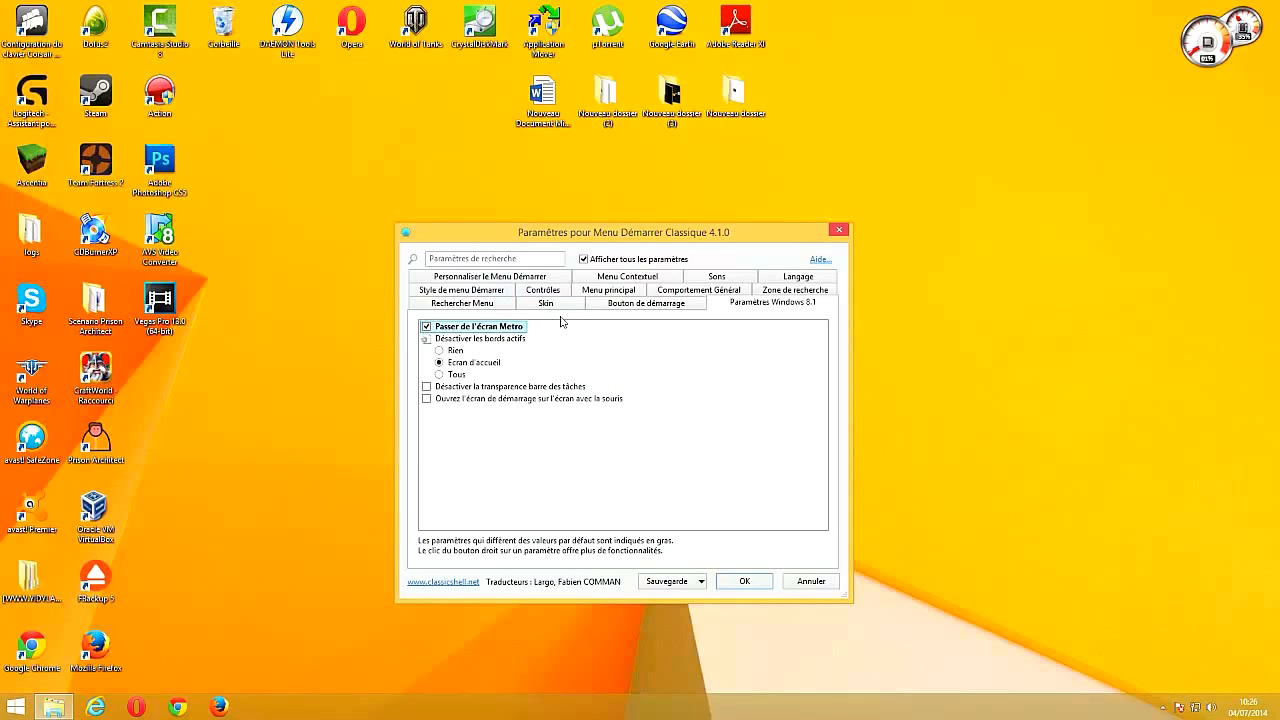
Step: Look through the search box, general behavior, main menu and controls settings, and return to the start menu style selection
left_click(775, 290)
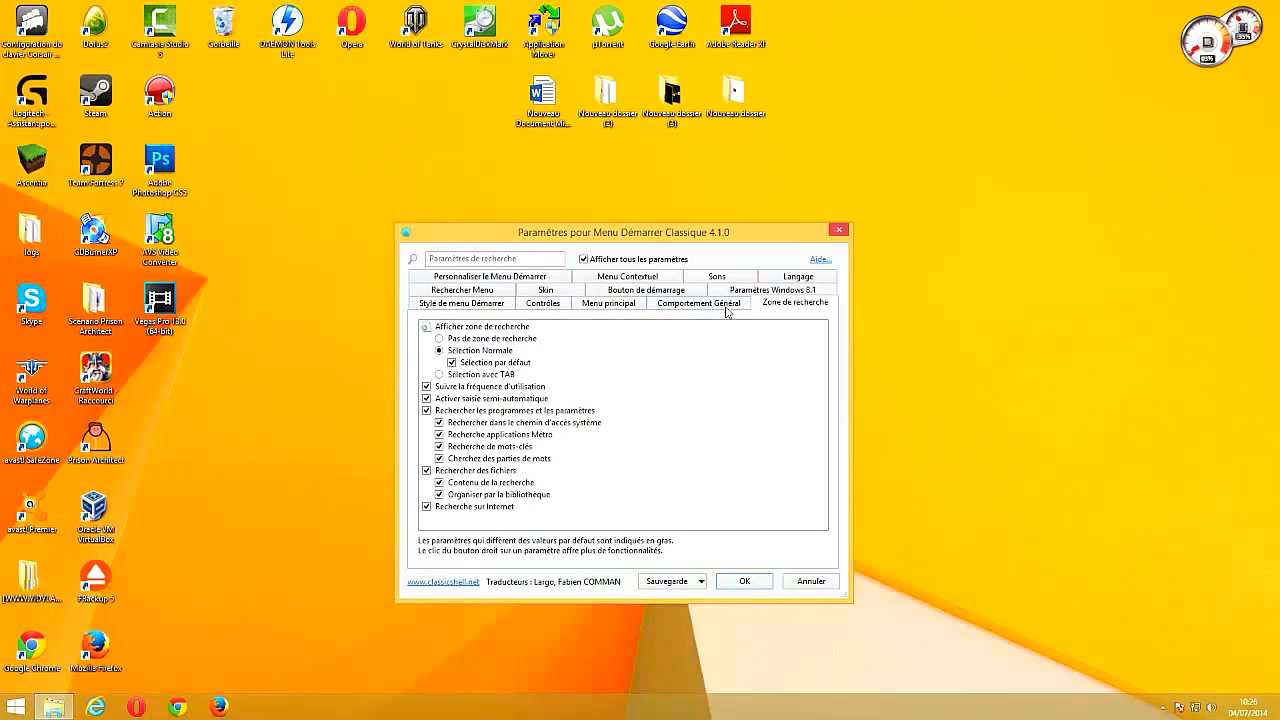
left_click(726, 310)
left_click(582, 308)
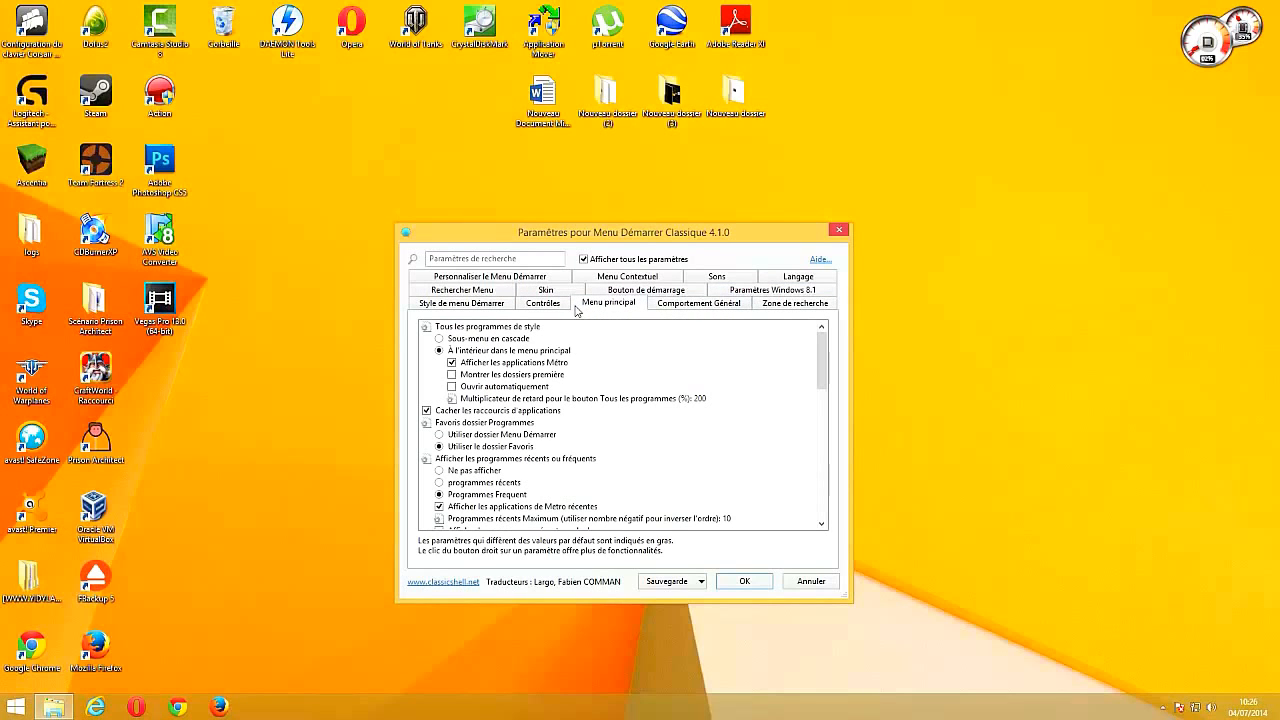
left_click(548, 305)
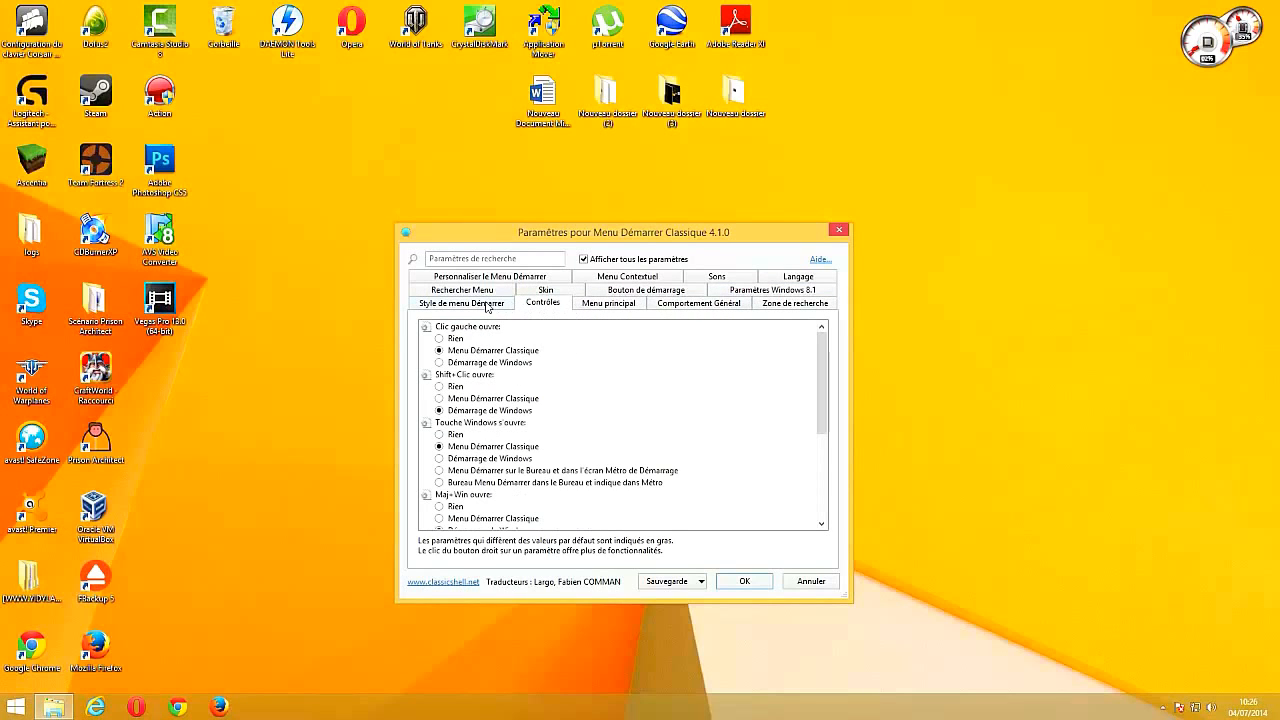
left_click(489, 305)
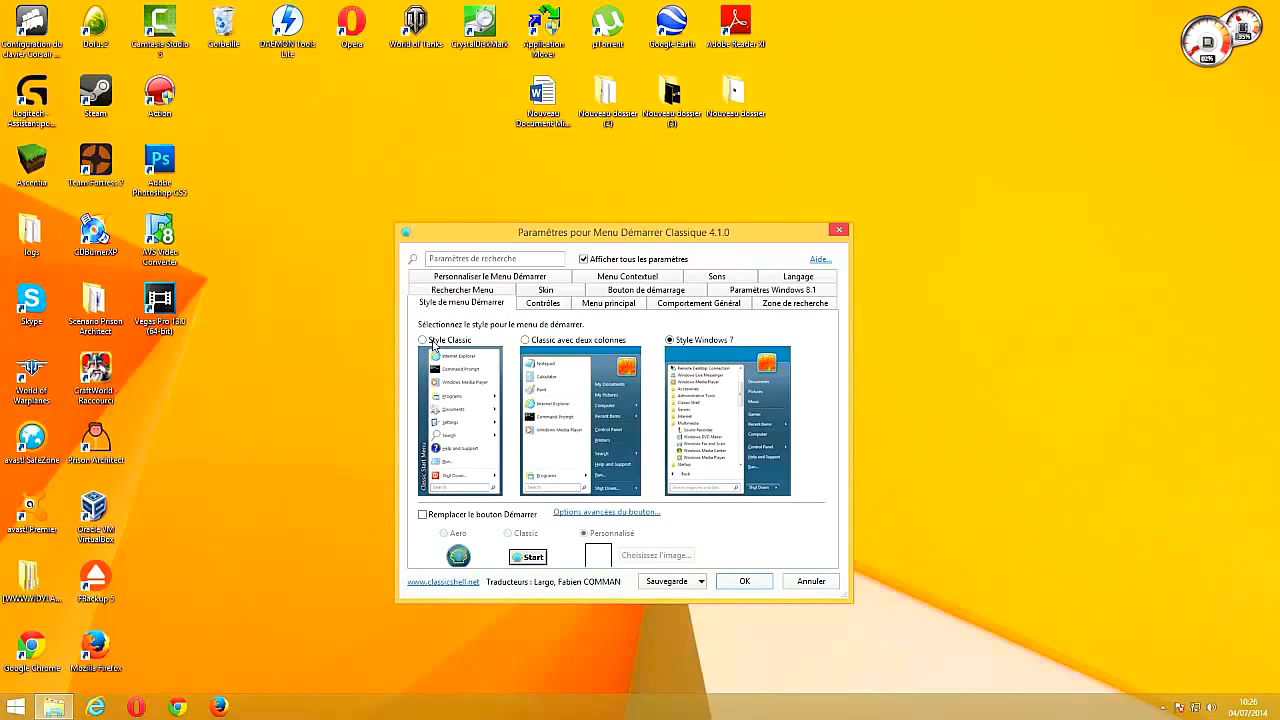